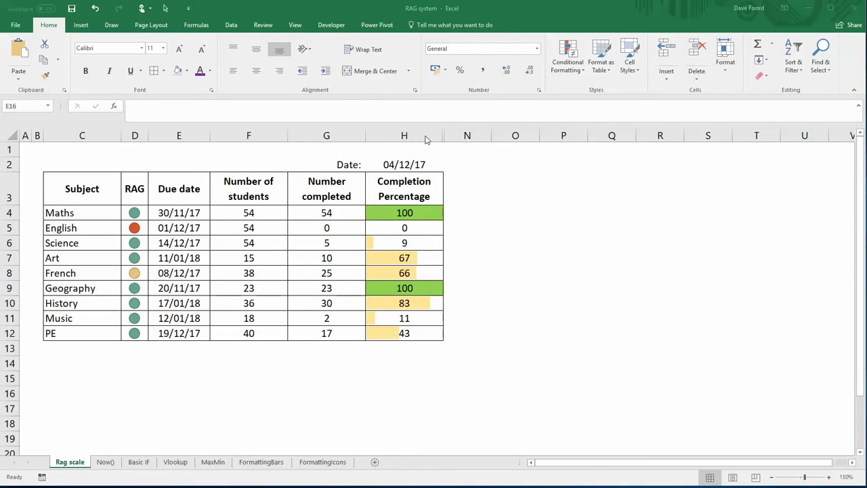
Unhide the helper columns I to M between columns H and N on the Rag scale sheet.
drag(424, 135, 459, 133)
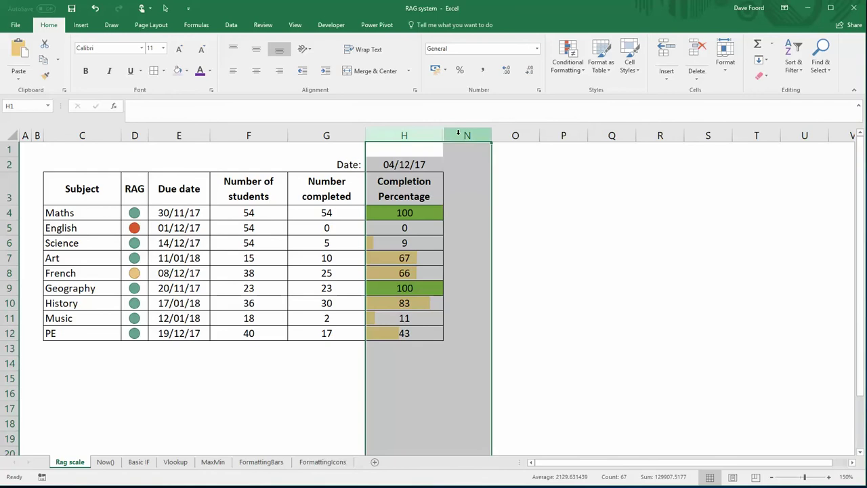
right_click(459, 134)
click(497, 277)
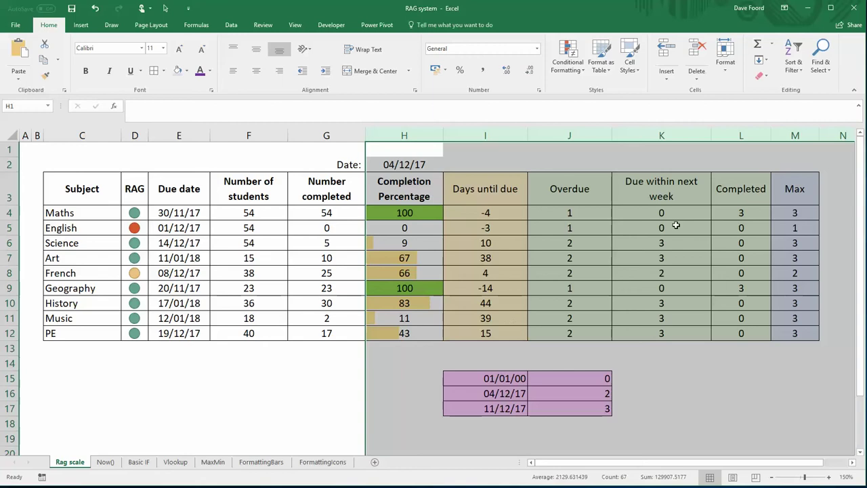
click(522, 228)
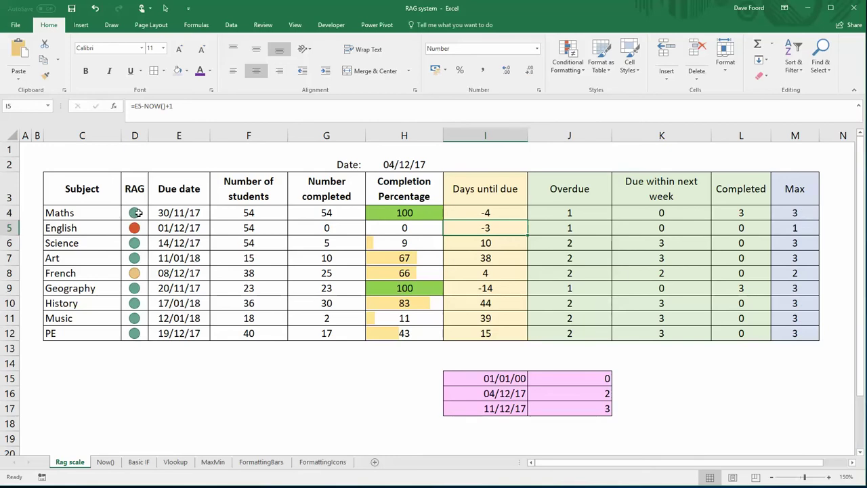
Check the RAG and Max formulas in the Maths row and clear the contents of cells I4:M13.
click(137, 213)
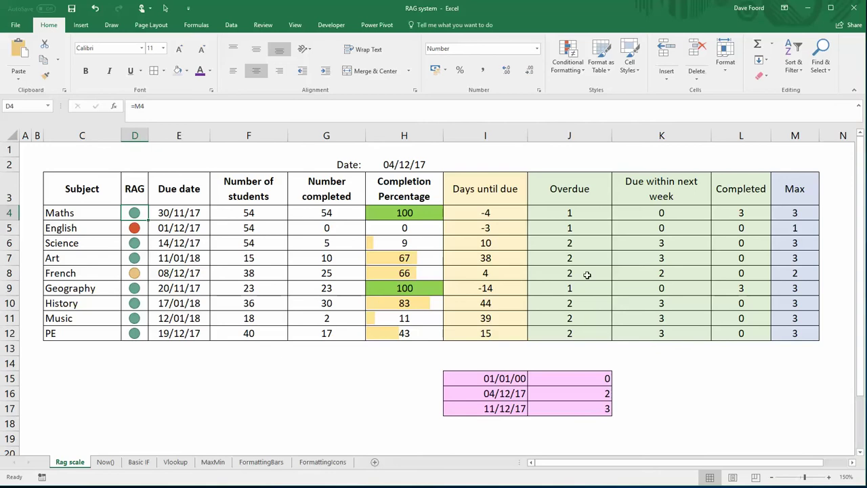
click(791, 213)
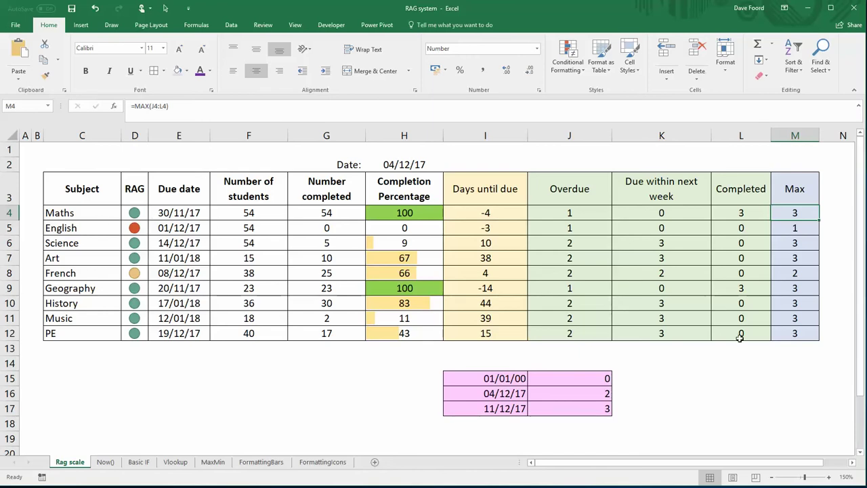
click(755, 376)
drag(483, 213, 793, 344)
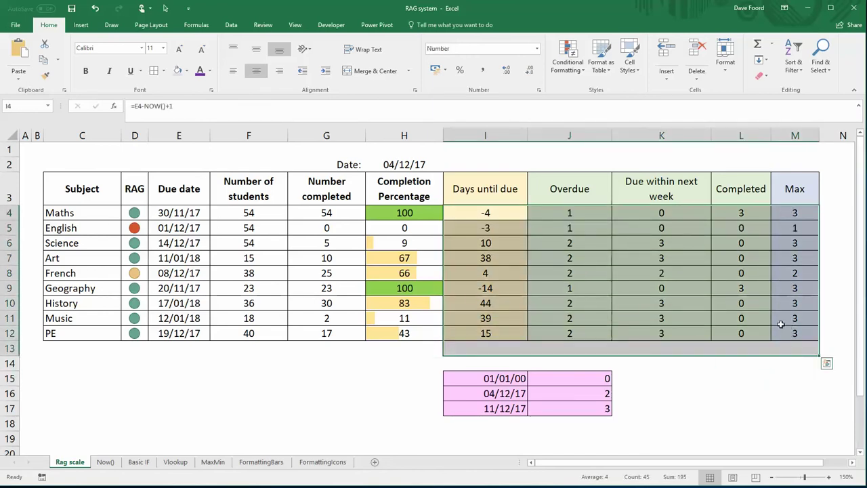
key(Delete)
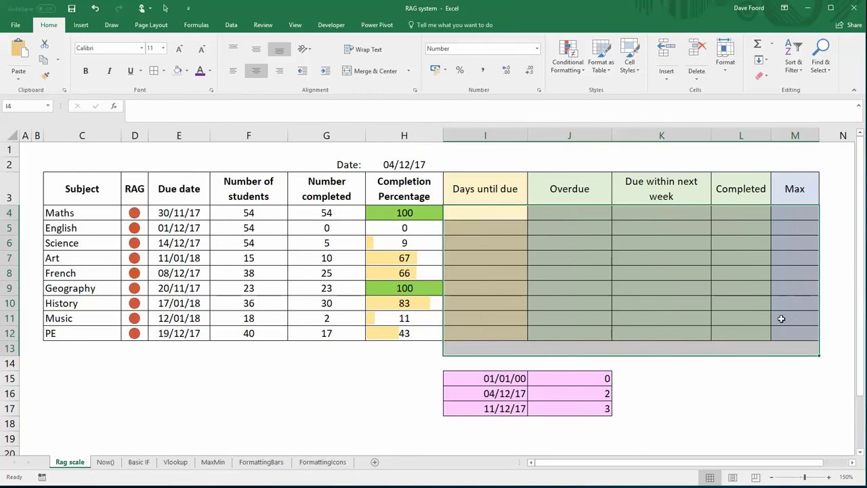
Enter =E4-NOW() as the Days until due formula in I4 and fill it down to I12.
click(499, 209)
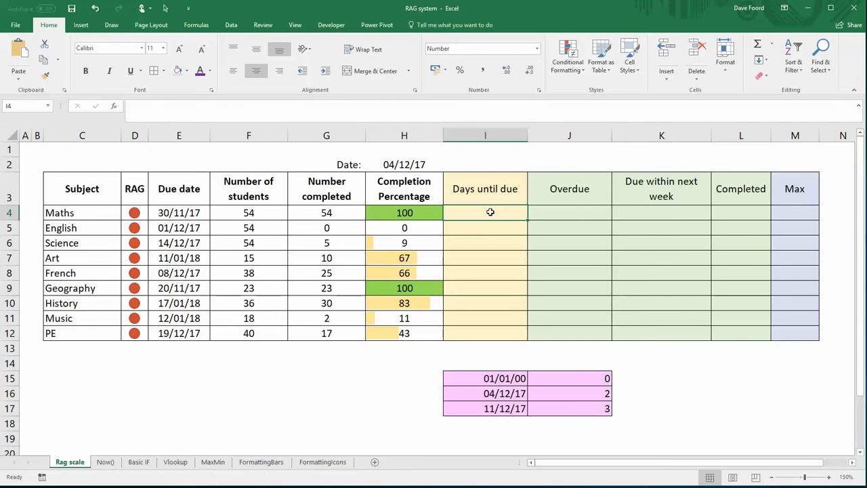
click(178, 214)
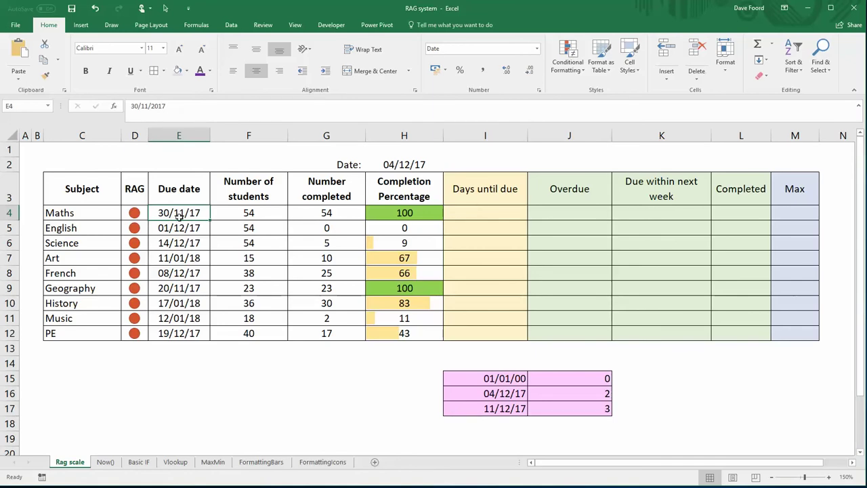
click(479, 213)
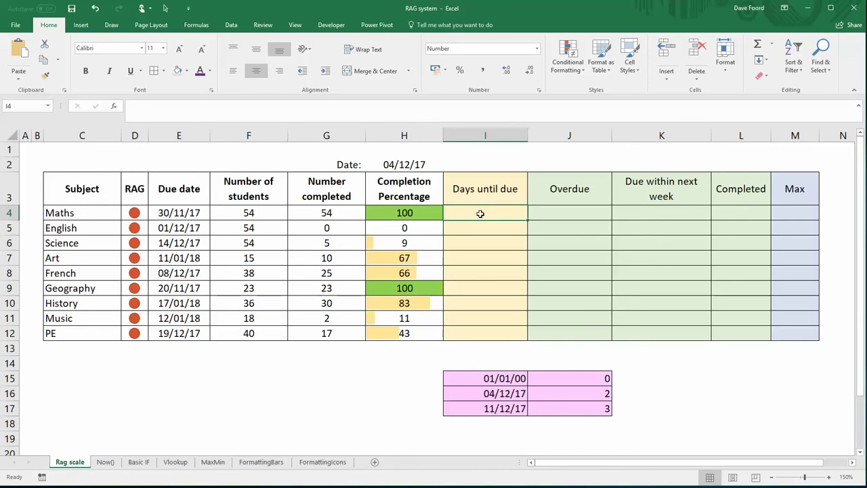
text(=)
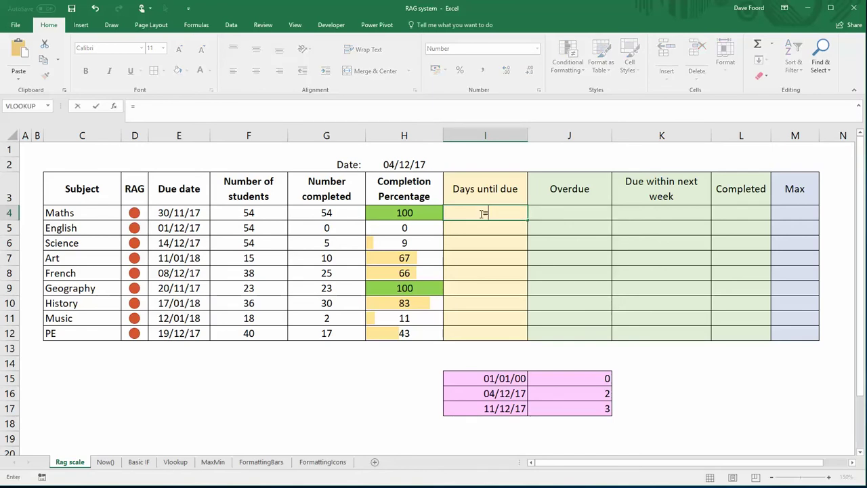
click(176, 213)
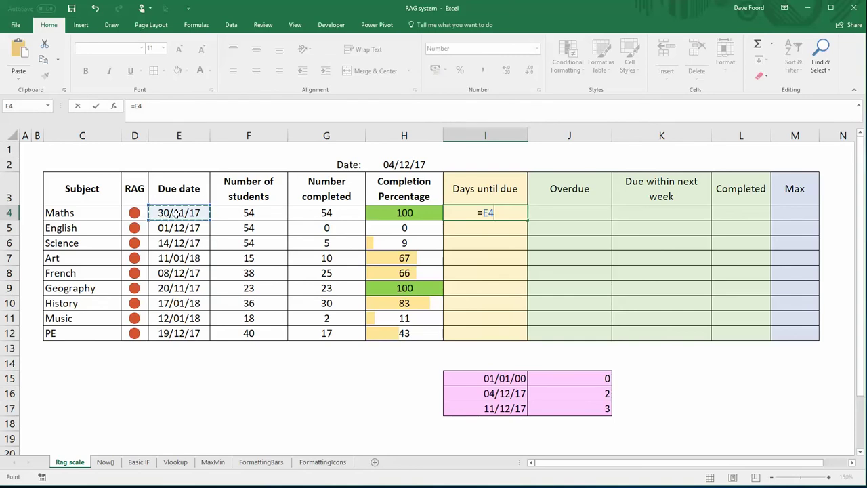
text(-now())
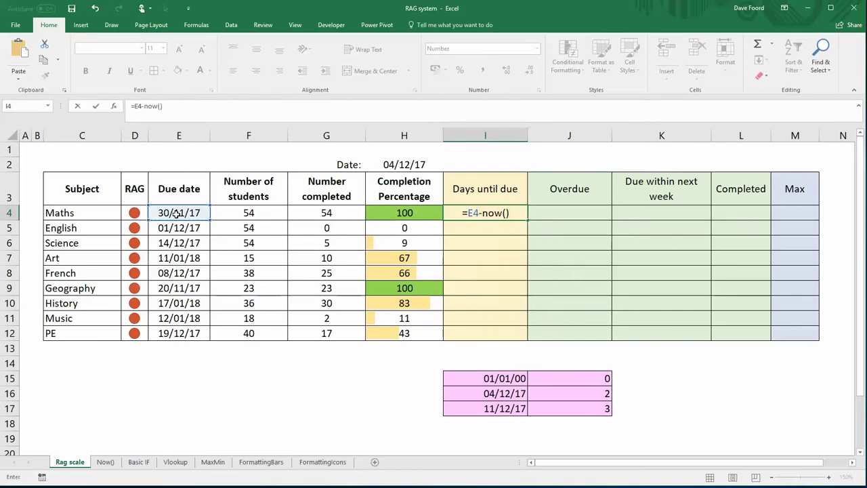
key(Return)
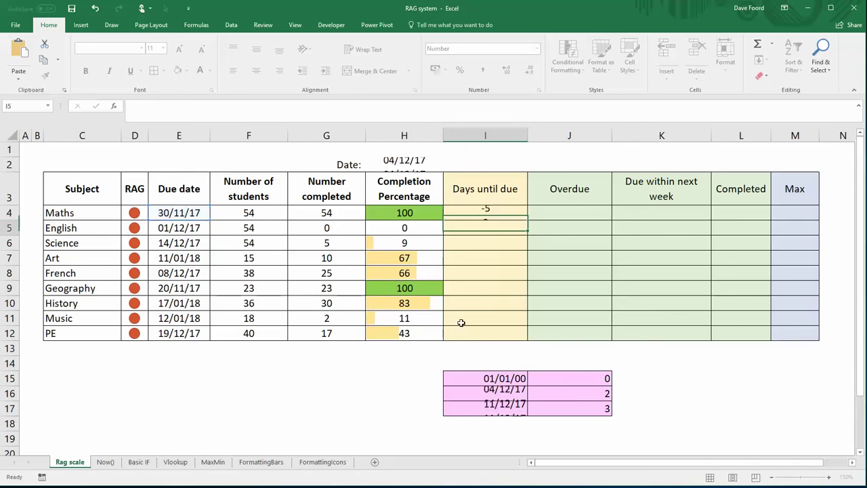
click(493, 213)
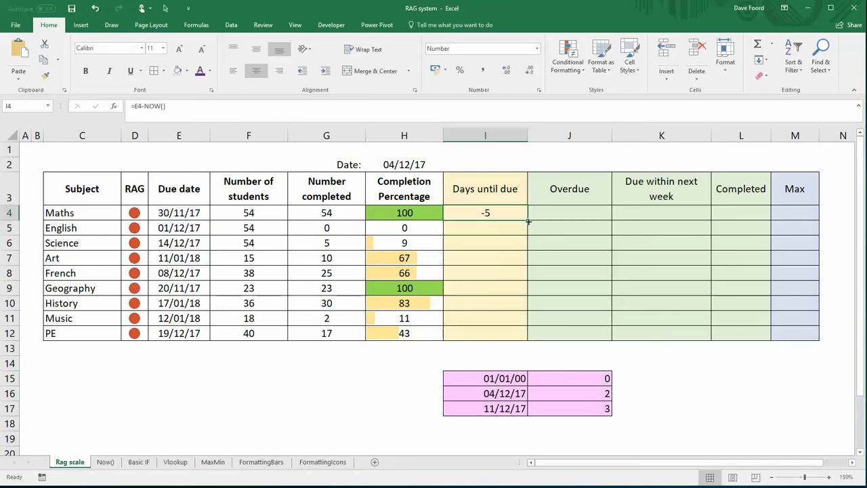
drag(528, 221, 526, 339)
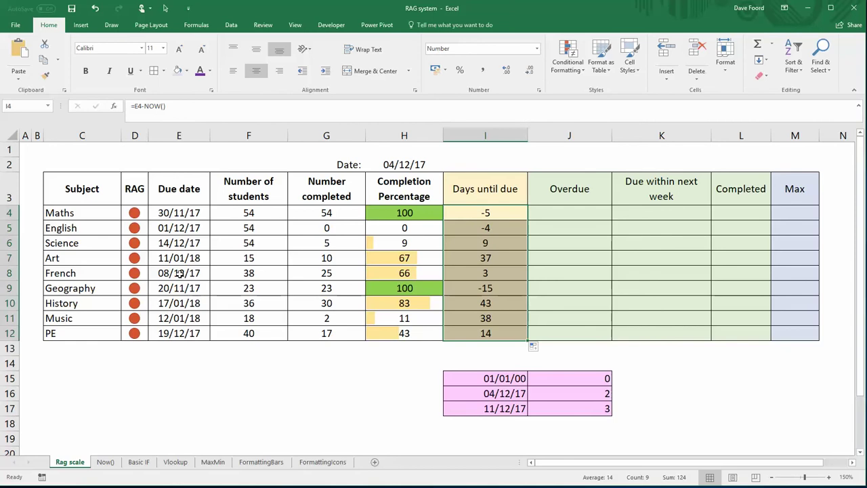
Set the English due date in E5 to 4/12/17.
click(178, 229)
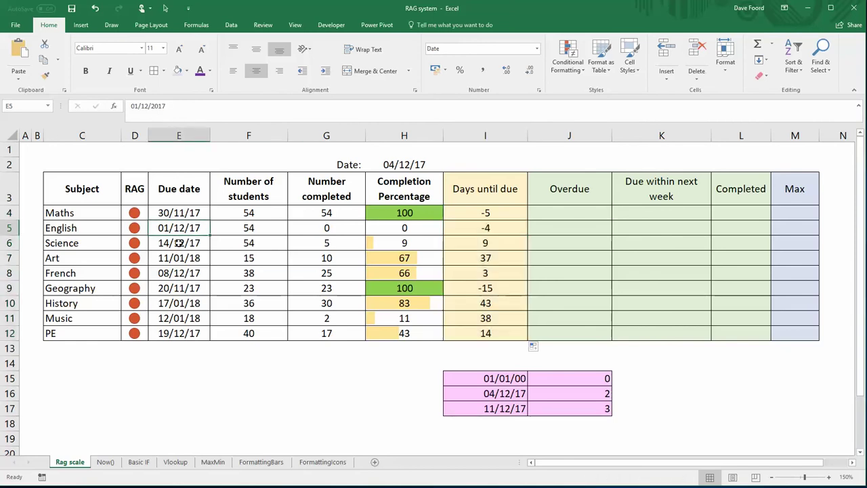
text(4/12/17)
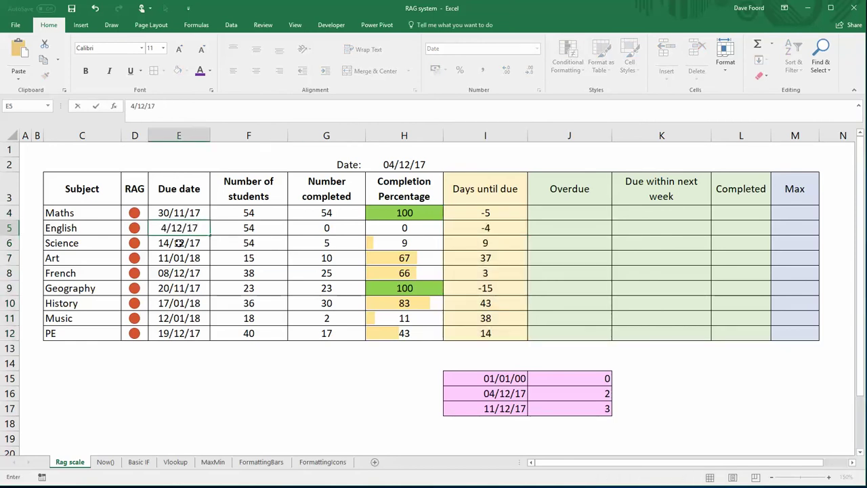
key(Return)
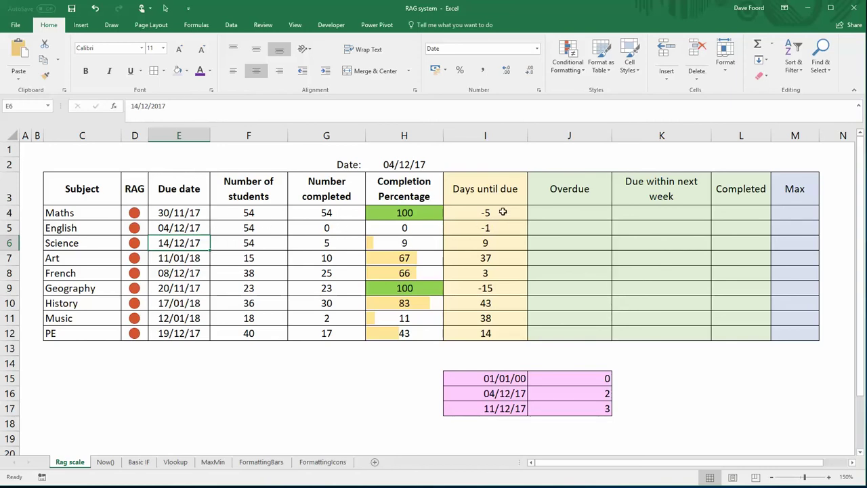
Change the Days until due formula in I4 to =E4-NOW()+1 and refill it down to I12.
click(502, 212)
text(=)
click(179, 212)
text(-NOW())
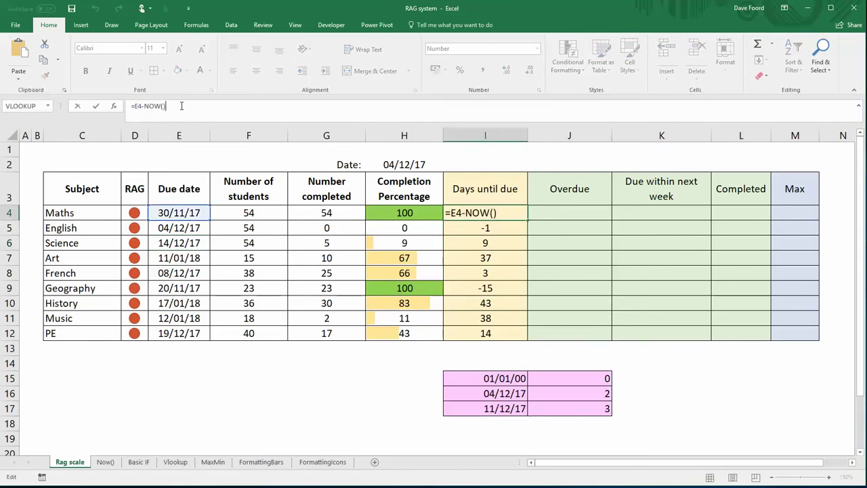
text(+1)
key(Return)
click(507, 215)
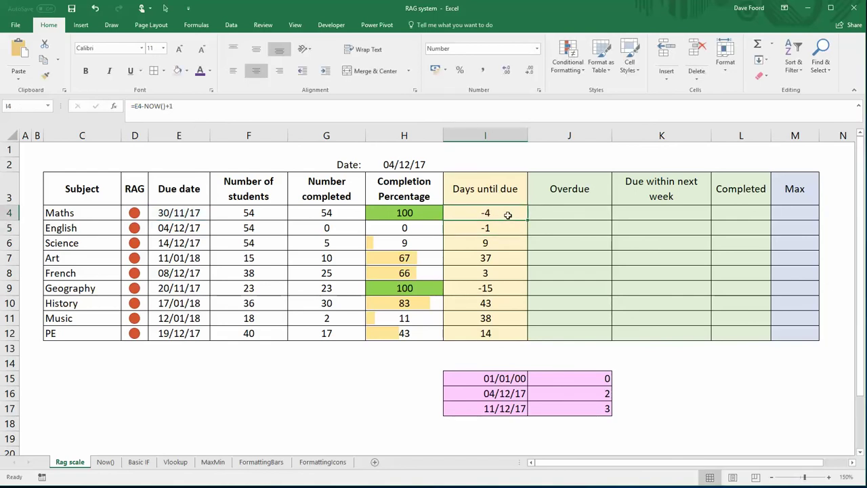
drag(527, 219, 512, 336)
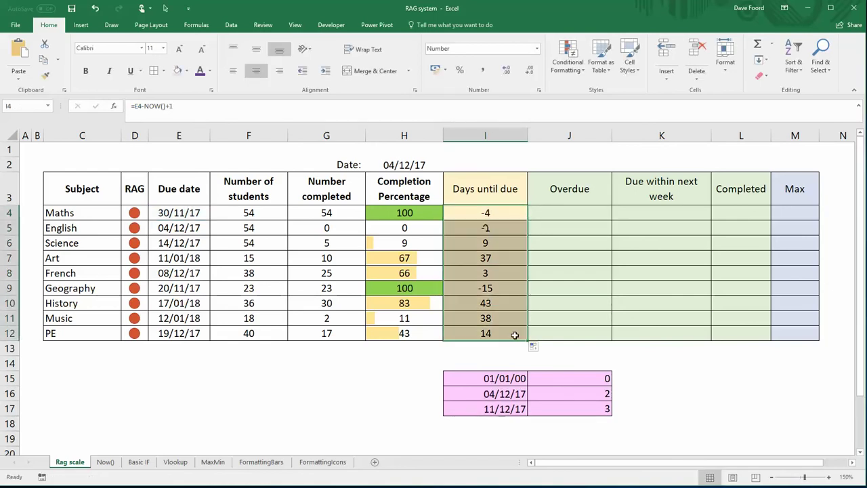
Set the Science due date in E6 to 5/12/17.
click(170, 231)
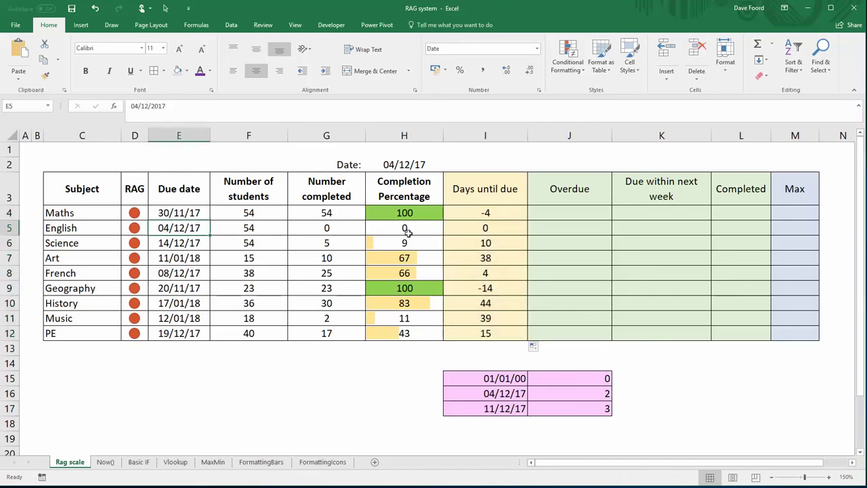
click(170, 243)
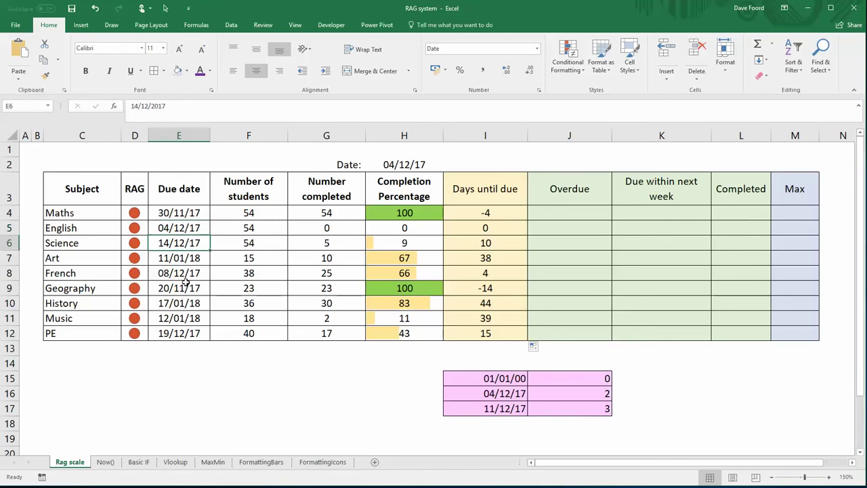
text(5/)
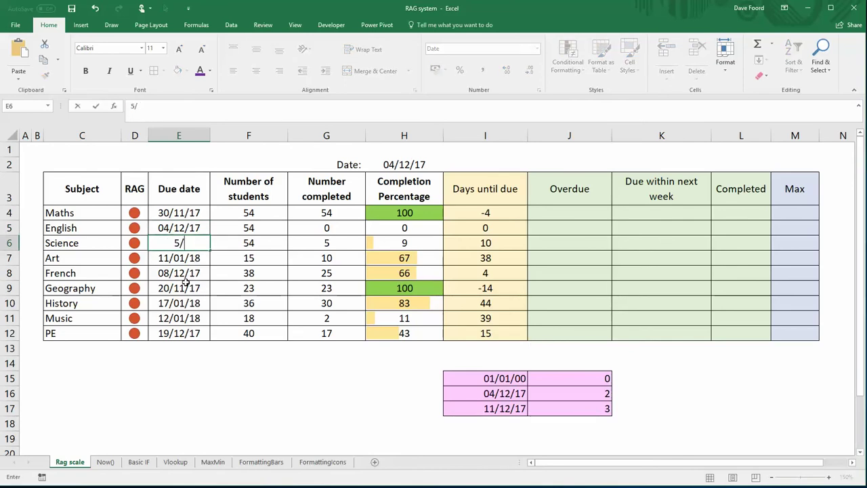
text(12/17)
key(Return)
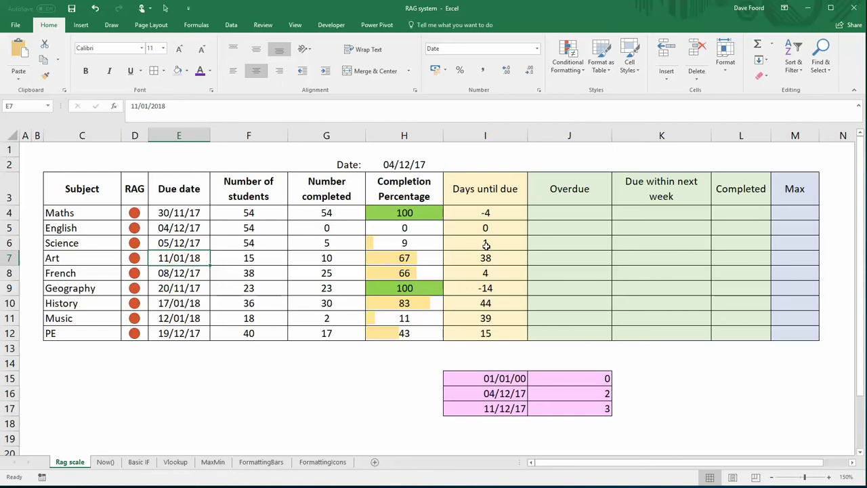
Enter =IF(I4<0,1,2) as the Overdue formula in J4 and fill it down to J12.
click(486, 213)
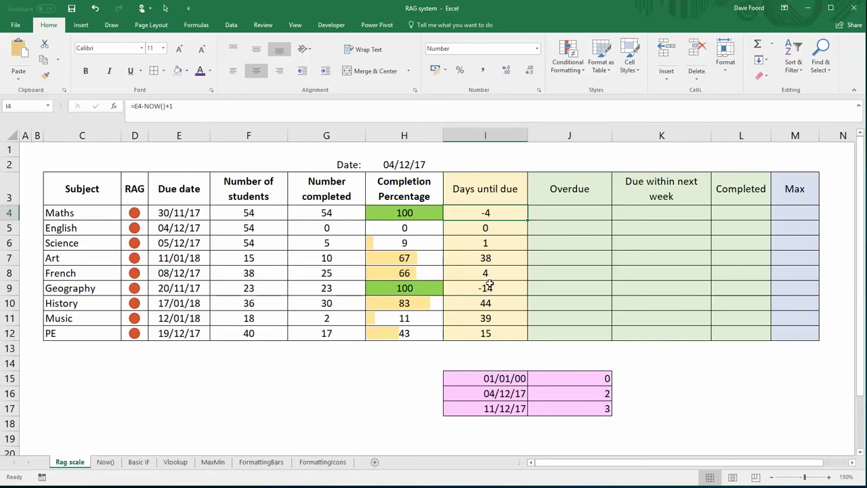
click(577, 214)
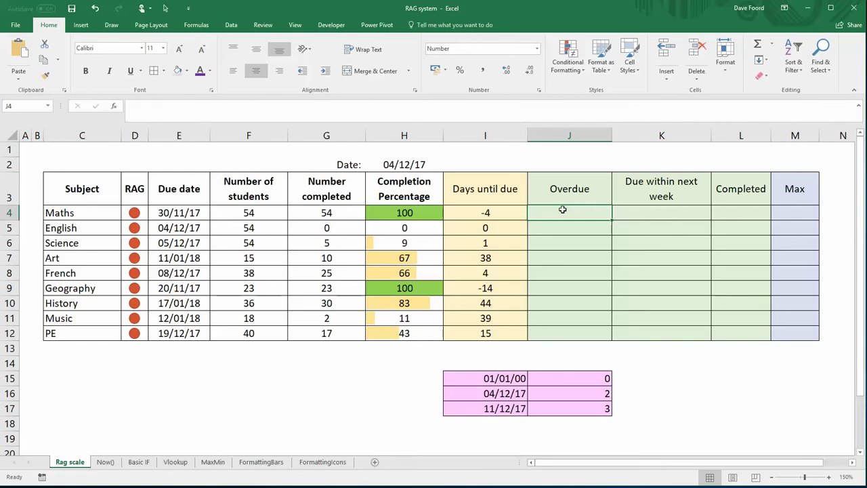
text(=if()
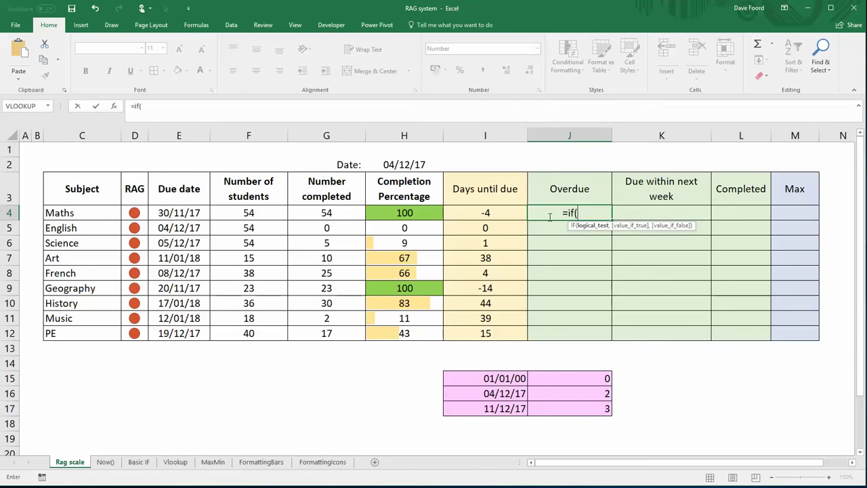
click(470, 213)
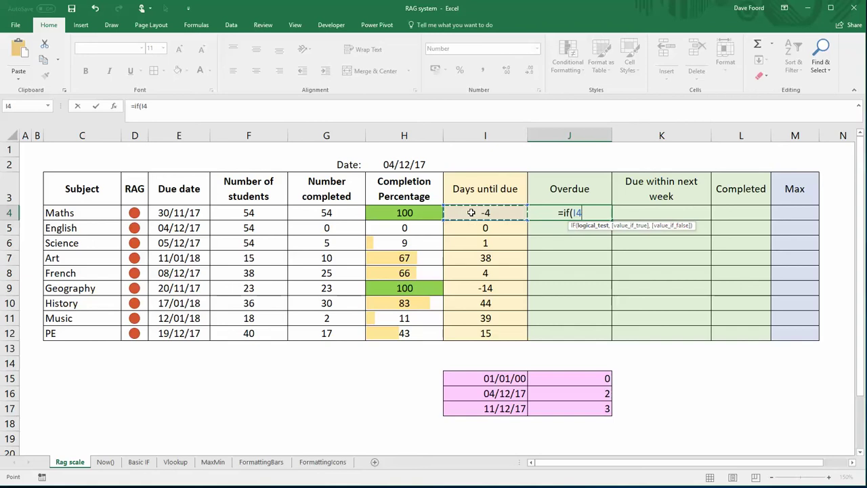
text(<0)
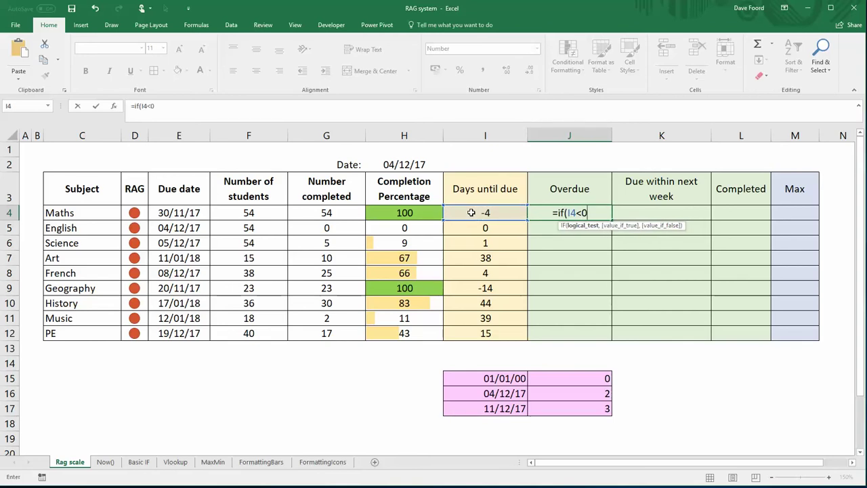
text(,1)
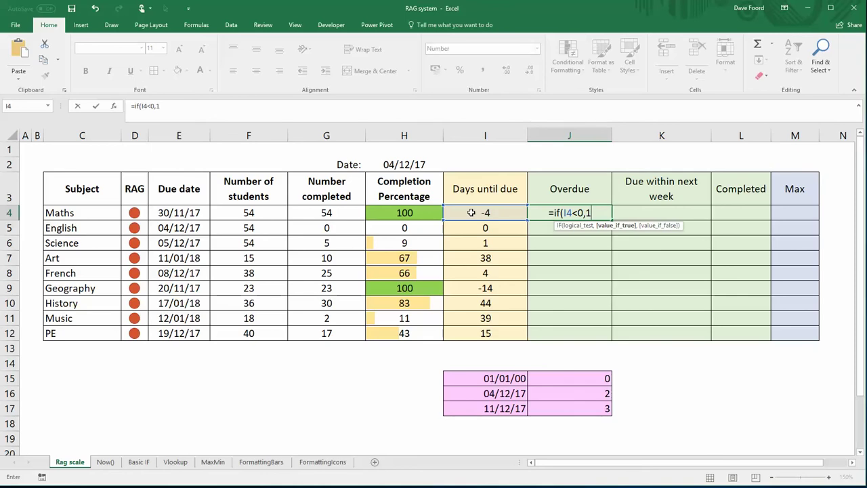
text(,2)
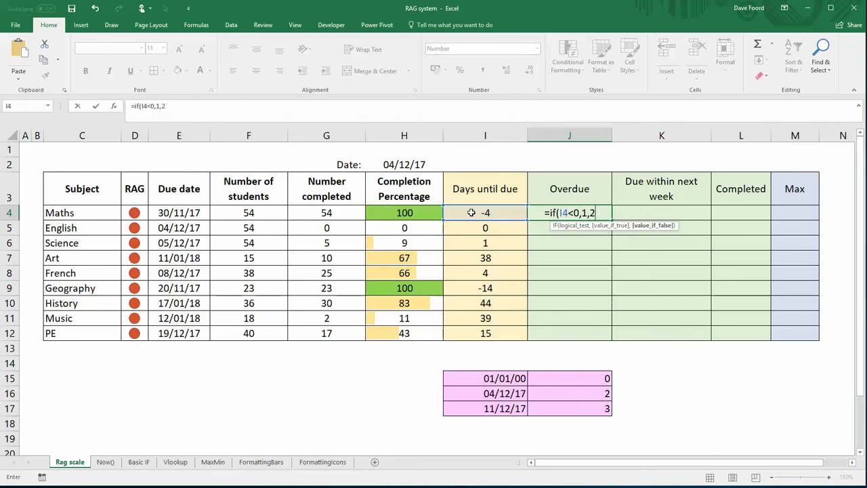
text())
key(Return)
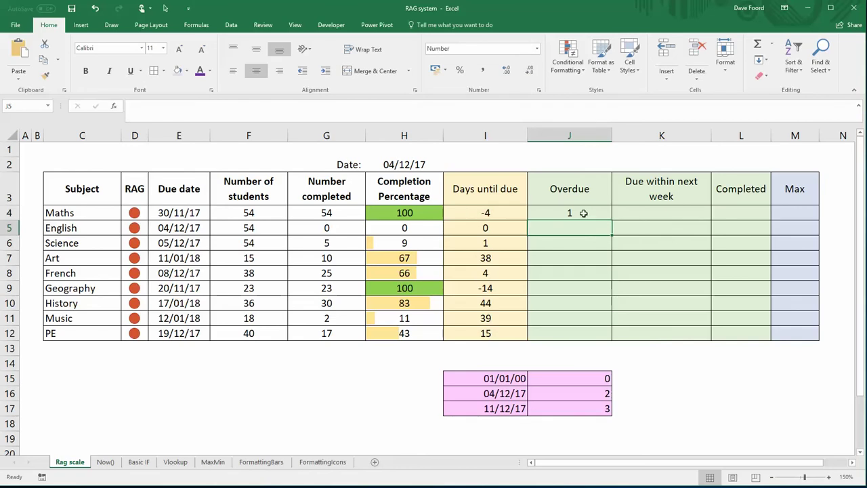
click(583, 213)
drag(611, 221, 601, 334)
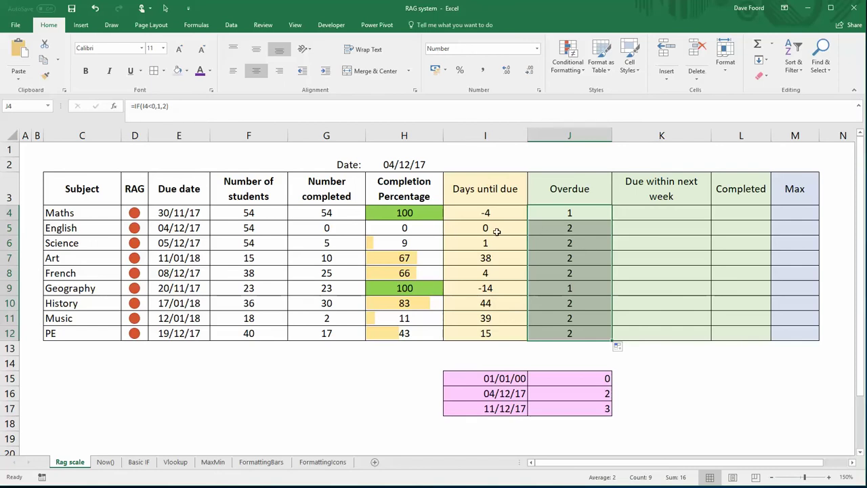
Enter =VLOOKUP(E4,$I$15:$J$17,2,TRUE) as the Due within next week formula in K4 and fill it down to K12.
click(644, 213)
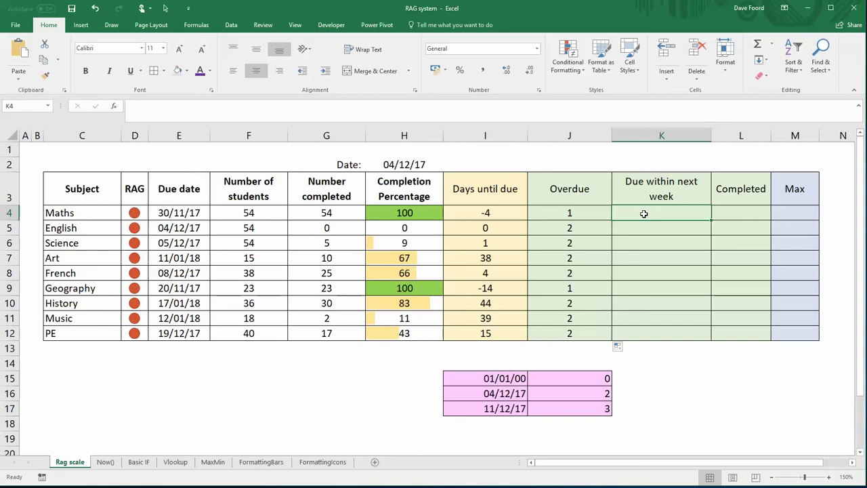
text(=vlookup()
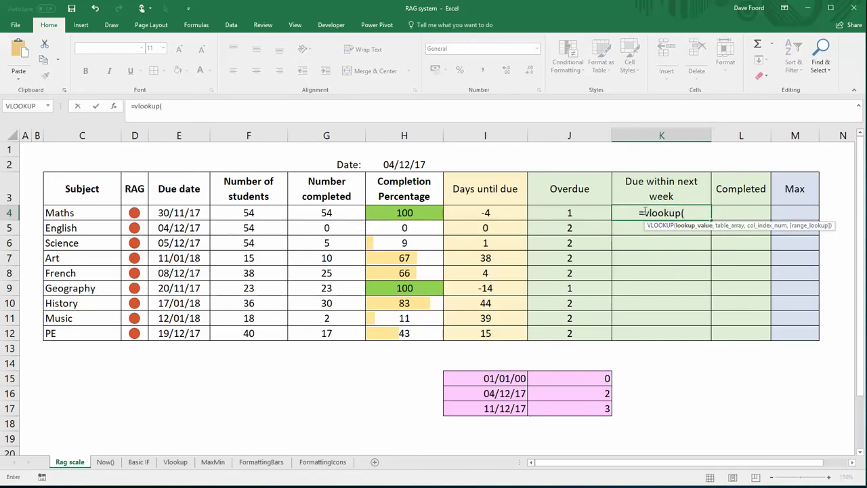
click(175, 212)
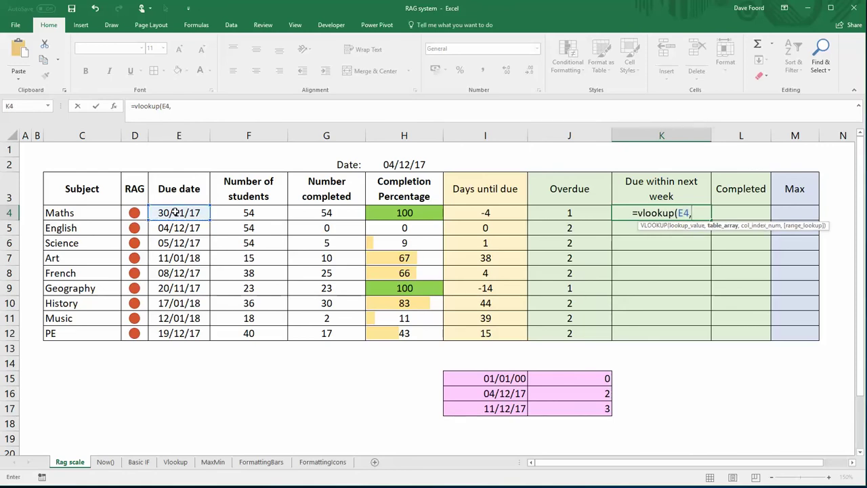
text(,)
drag(486, 378, 575, 413)
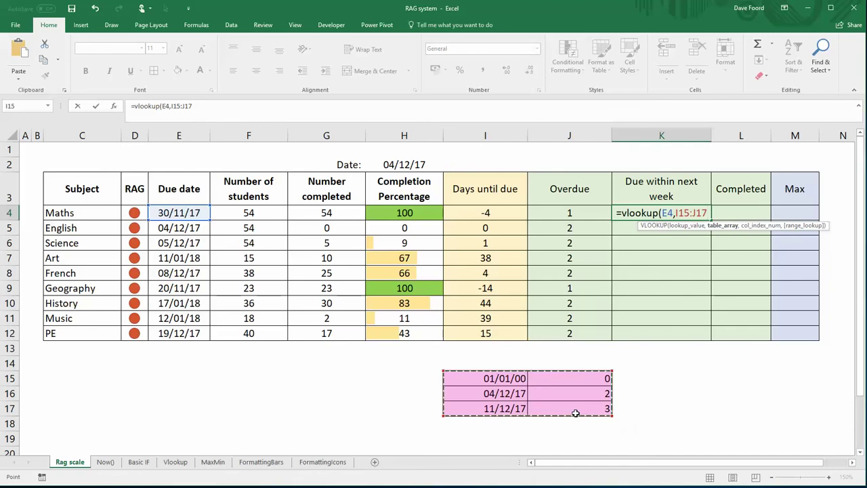
key(F4)
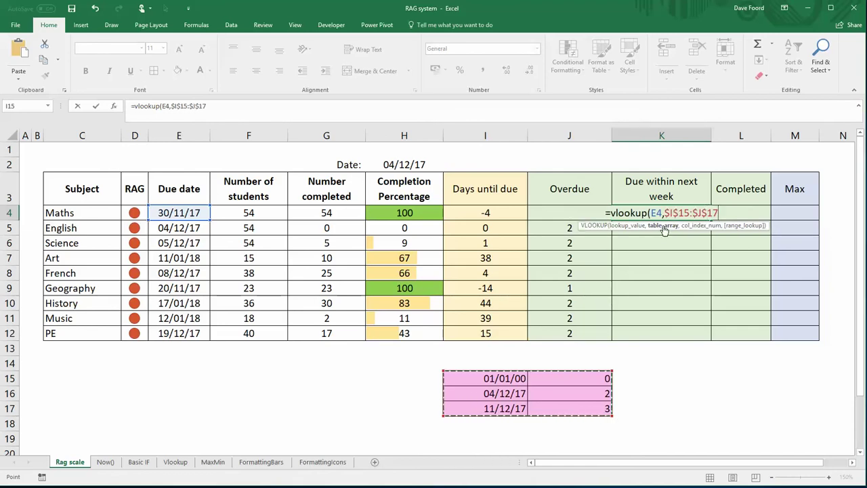
click(214, 105)
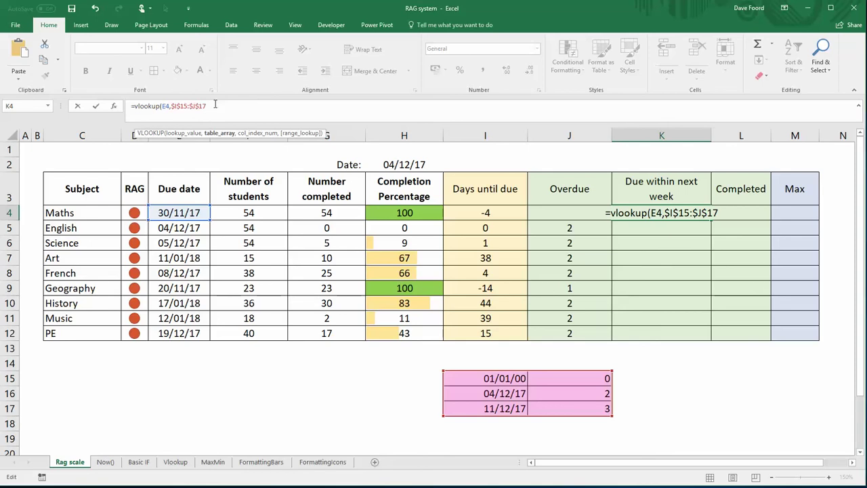
text(,2)
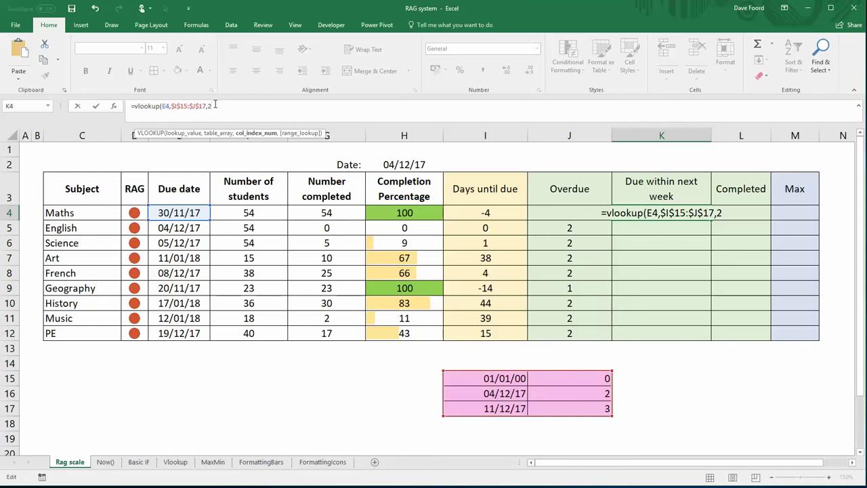
text(,true)
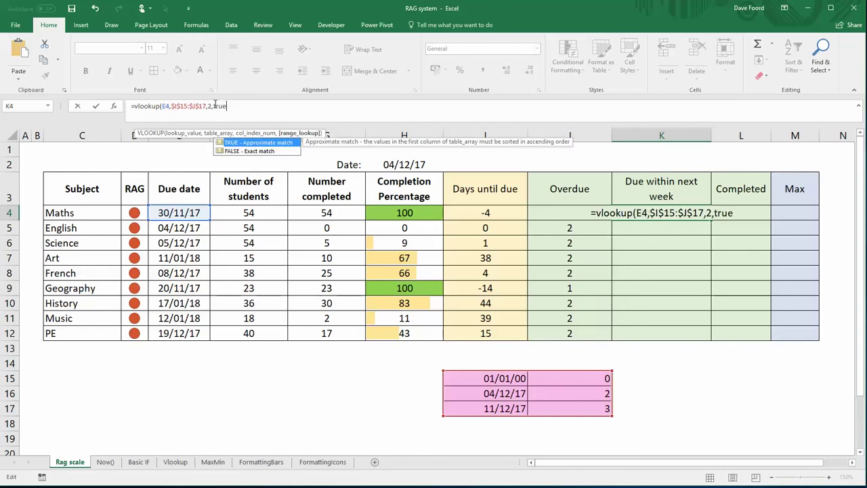
text())
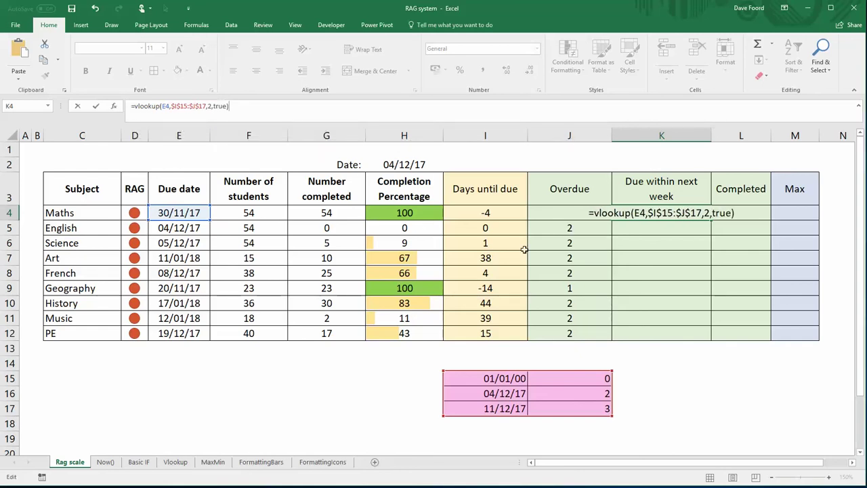
key(Return)
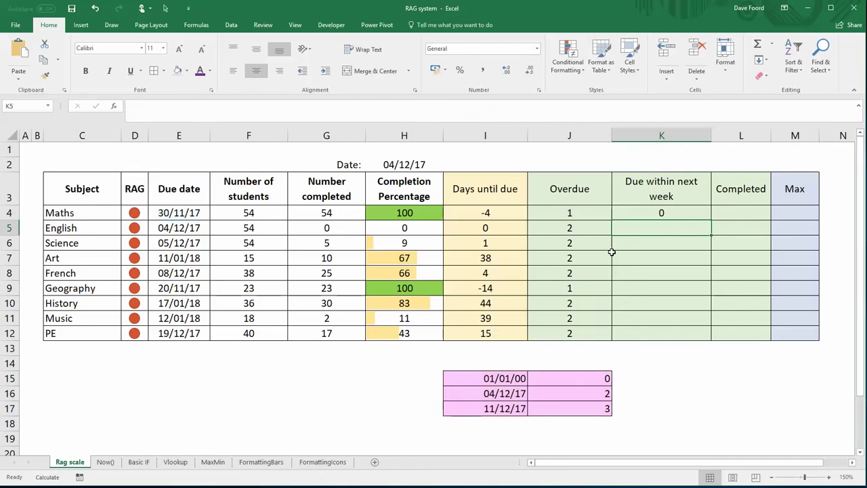
click(686, 212)
drag(707, 219, 709, 345)
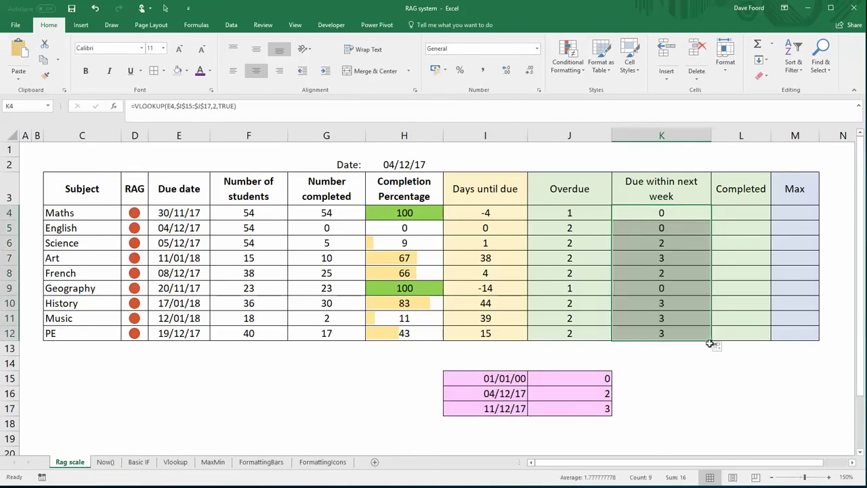
Examine the dates, their formulas and the matching codes in the lookup table I15:J17.
click(504, 379)
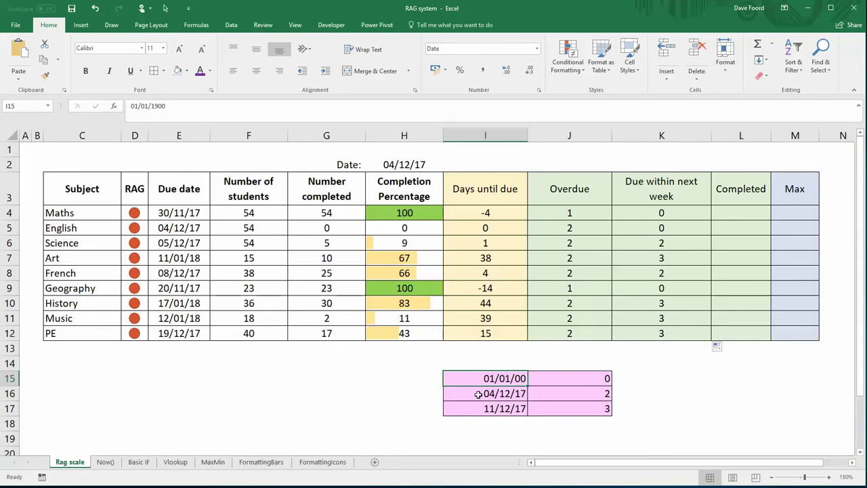
click(482, 396)
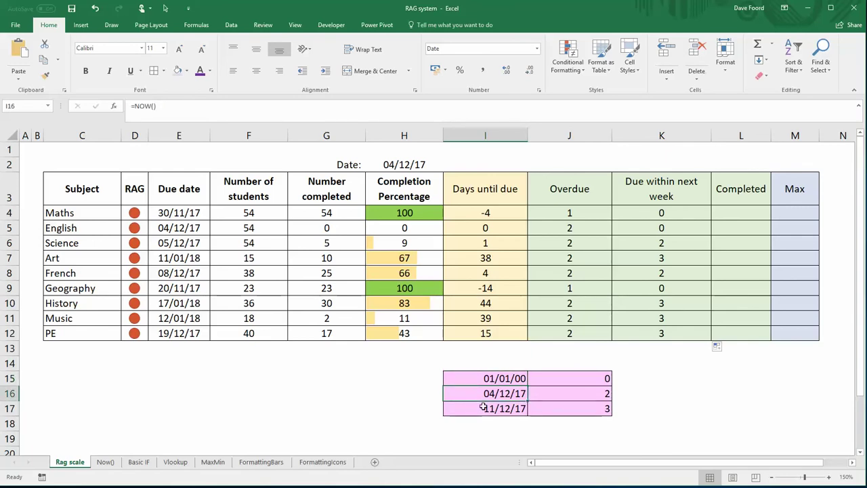
click(483, 406)
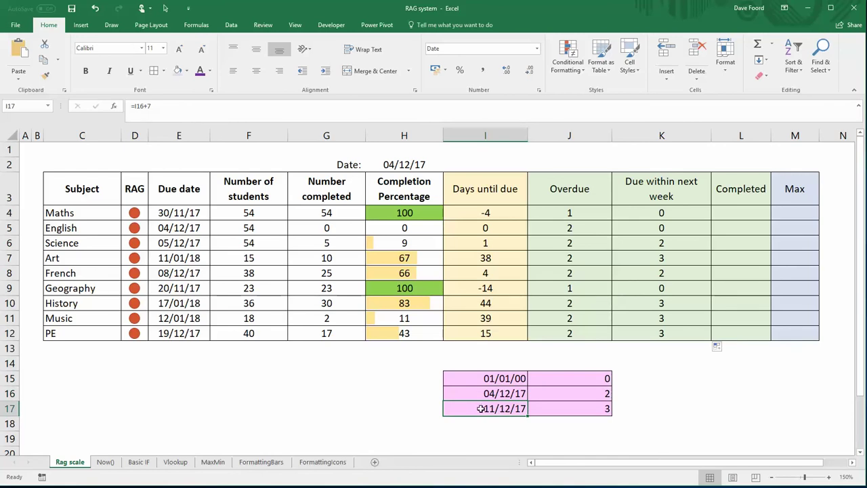
click(575, 379)
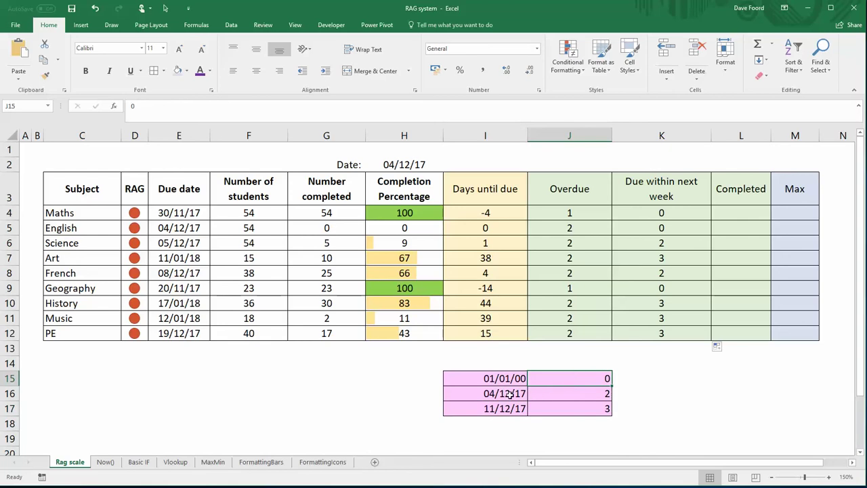
click(579, 396)
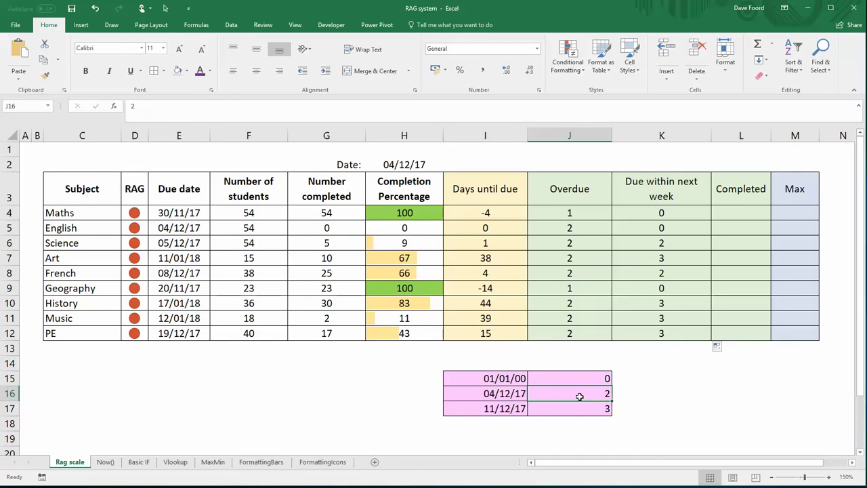
click(584, 410)
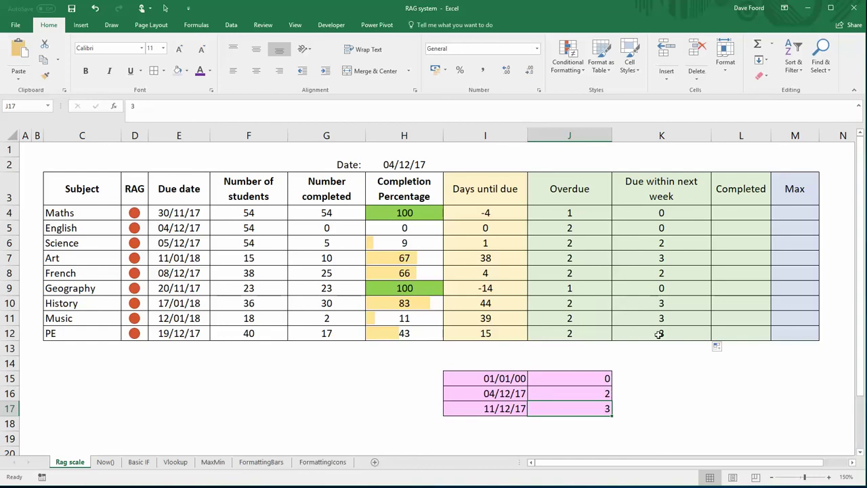
click(508, 391)
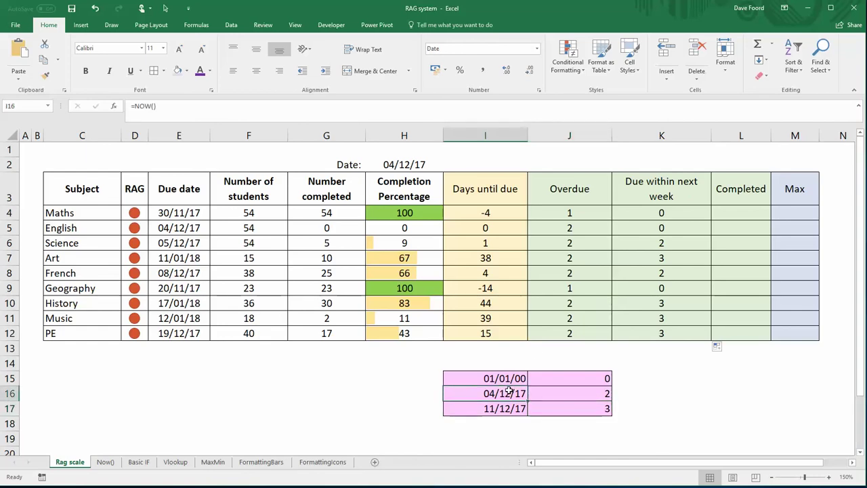
click(509, 407)
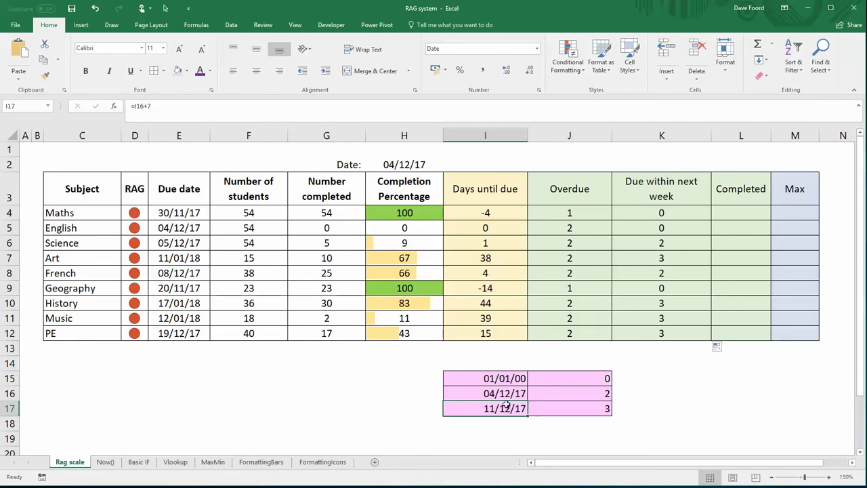
click(629, 411)
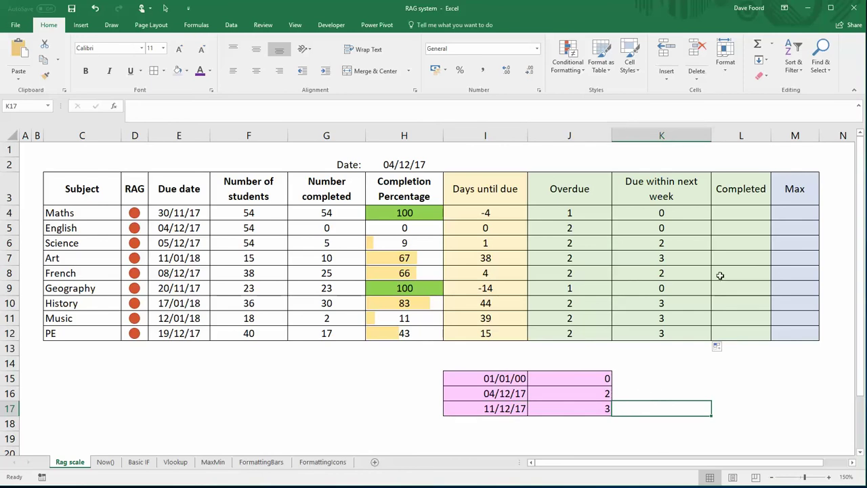
Enter =IF(H4=100,3,0) as the Completed formula in L4 and fill it down to L12.
click(750, 215)
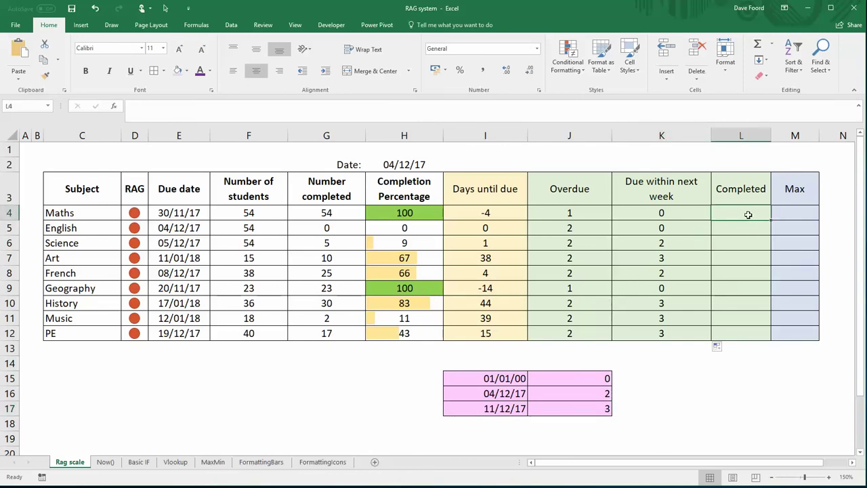
click(401, 213)
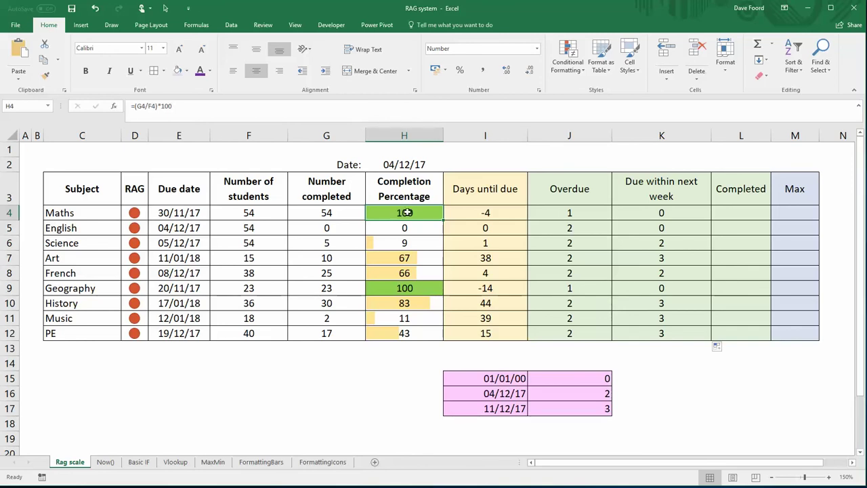
click(751, 214)
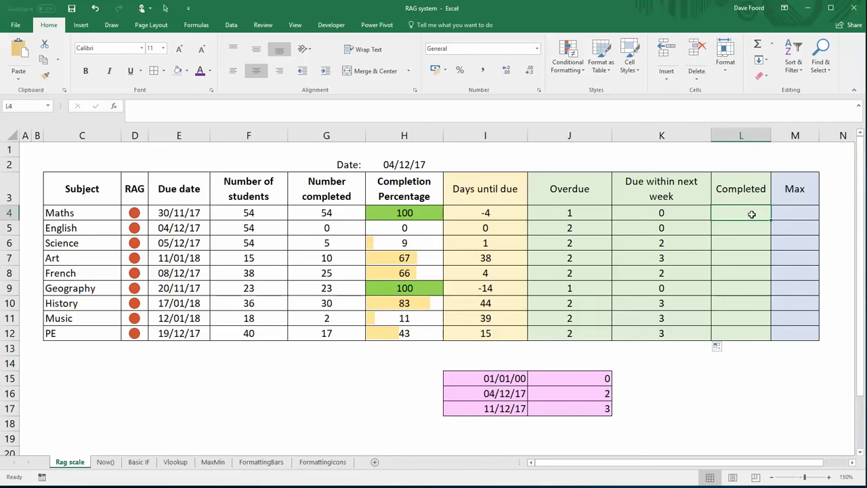
text(=if)
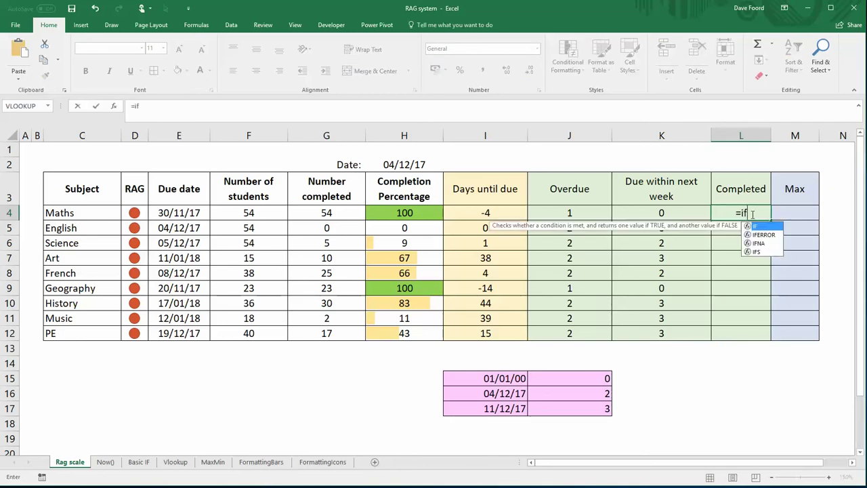
text(()
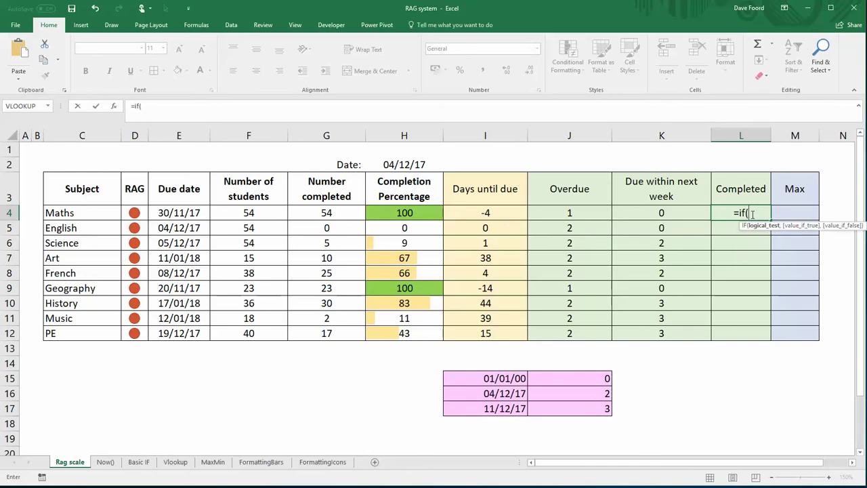
click(402, 212)
text(=1)
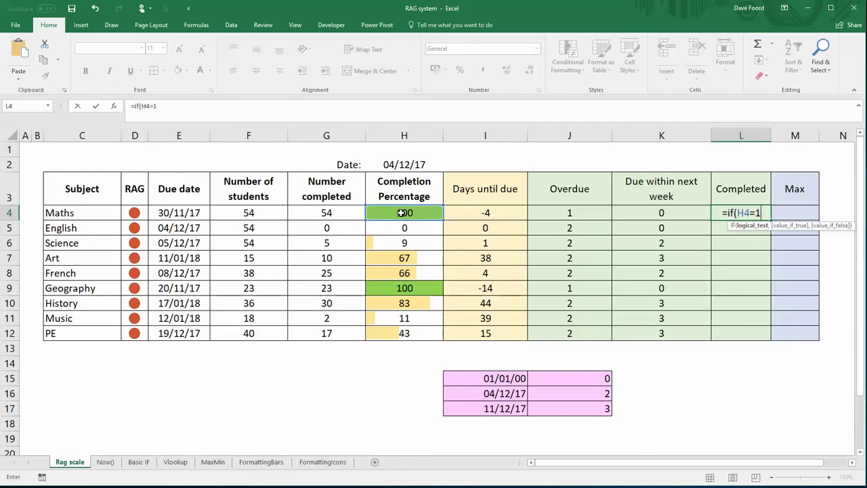
text(00,3)
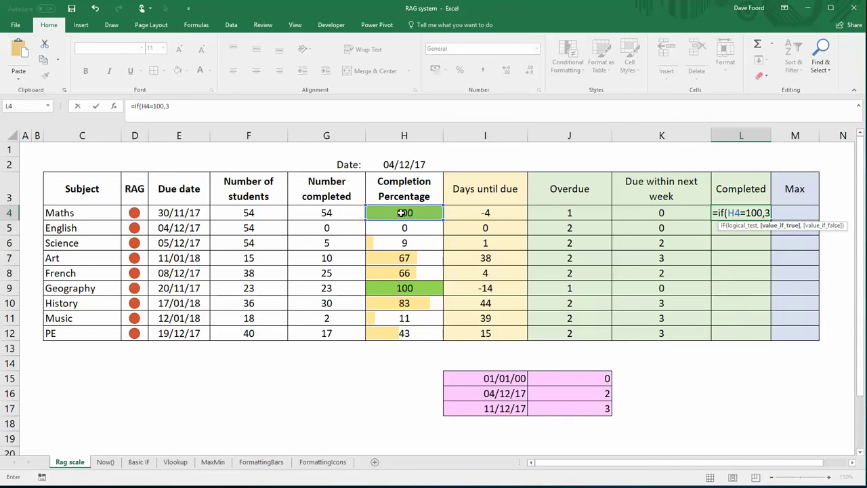
text(,0))
key(Return)
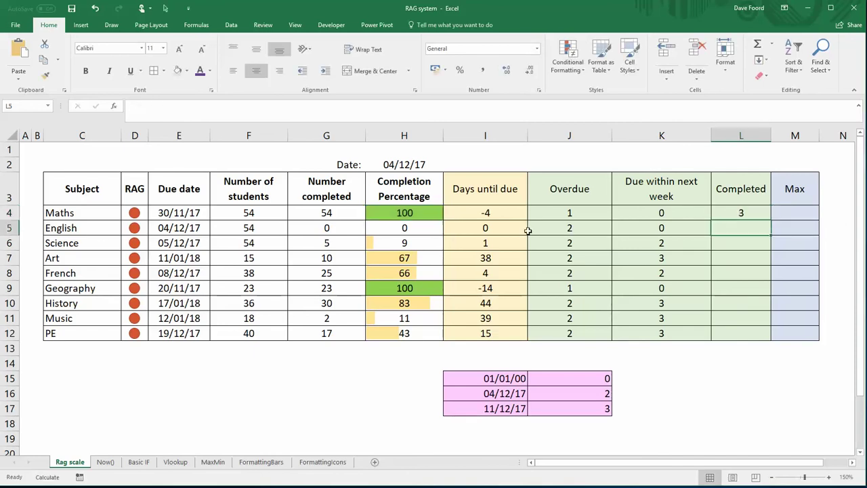
click(755, 212)
drag(770, 220, 765, 333)
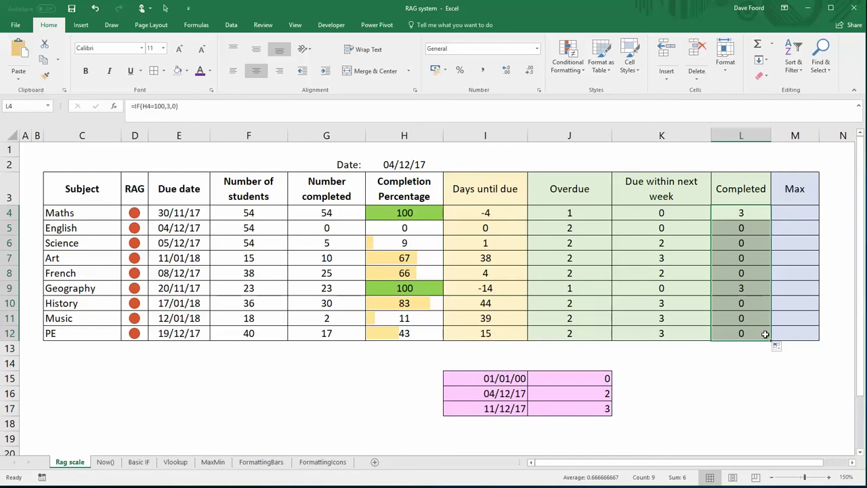
Compare the Overdue, Due within next week and Completed codes in the Science row and check the Art row's due-within-week code.
click(645, 358)
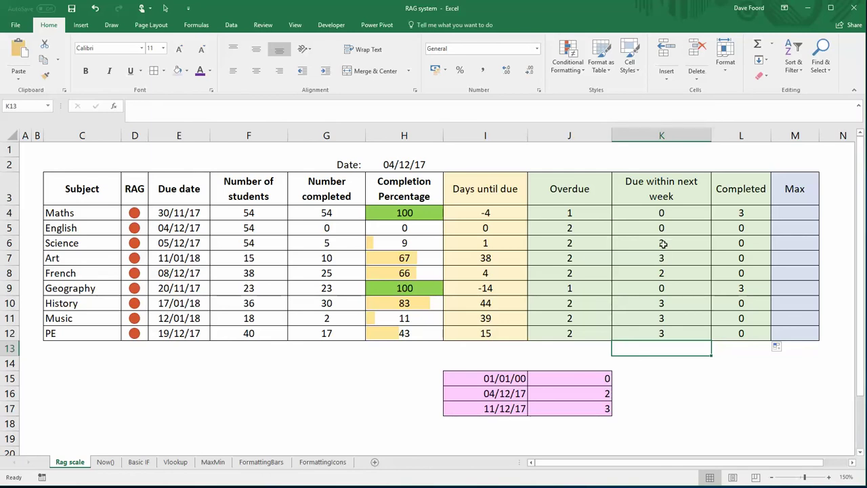
click(664, 362)
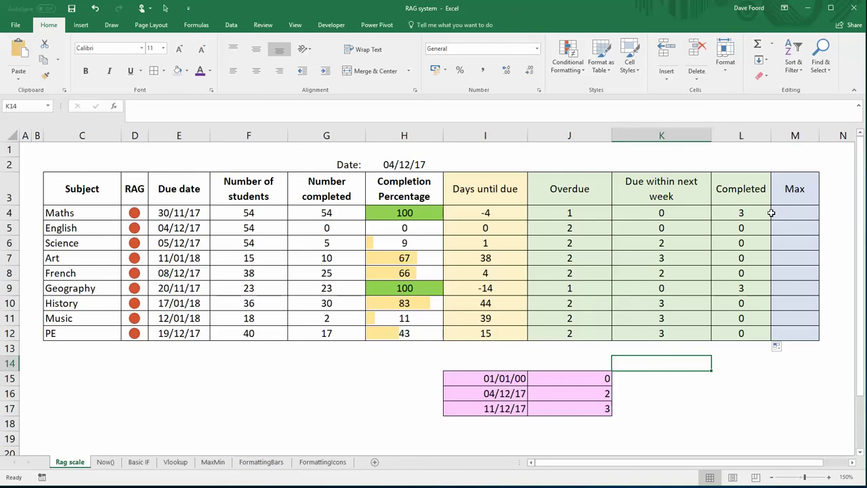
click(572, 242)
click(656, 243)
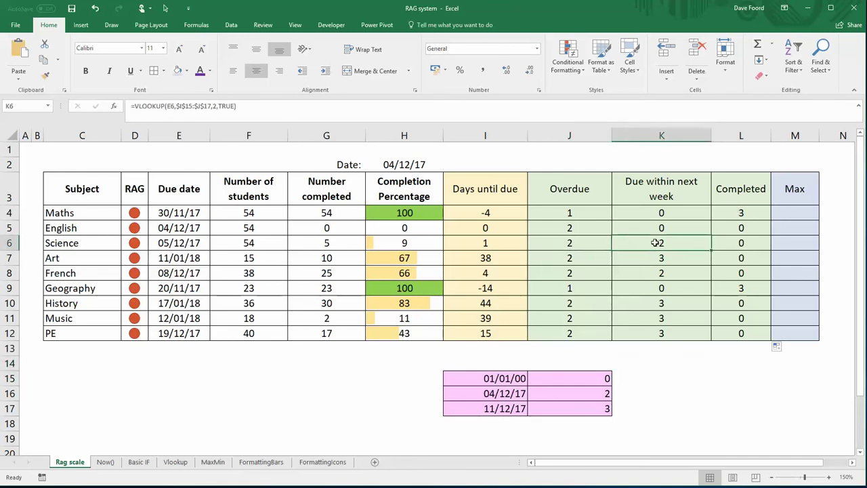
click(749, 246)
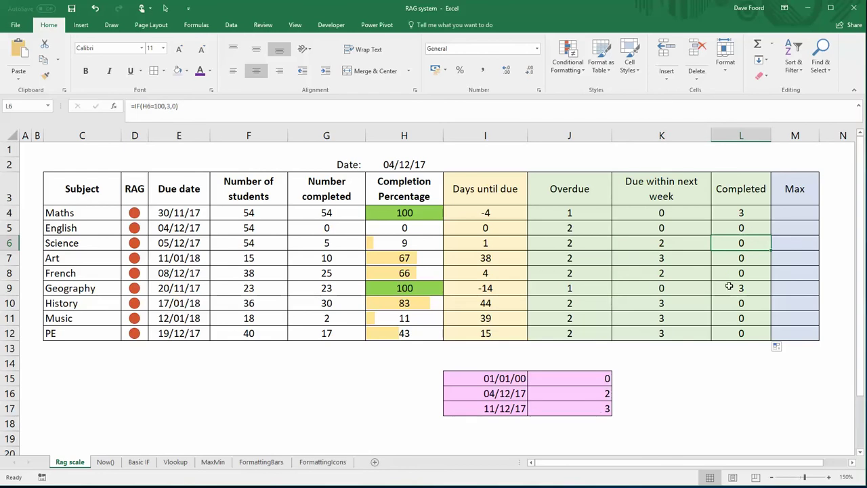
click(655, 260)
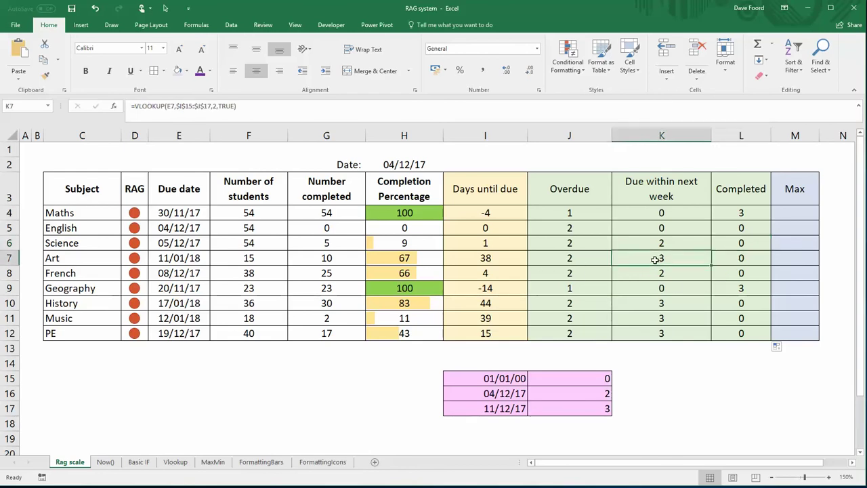
Enter =MAX(J4:L4) as the Max formula in M4, fill it down to M12 and check the Maths row's RAG formula.
click(786, 213)
text(=max()
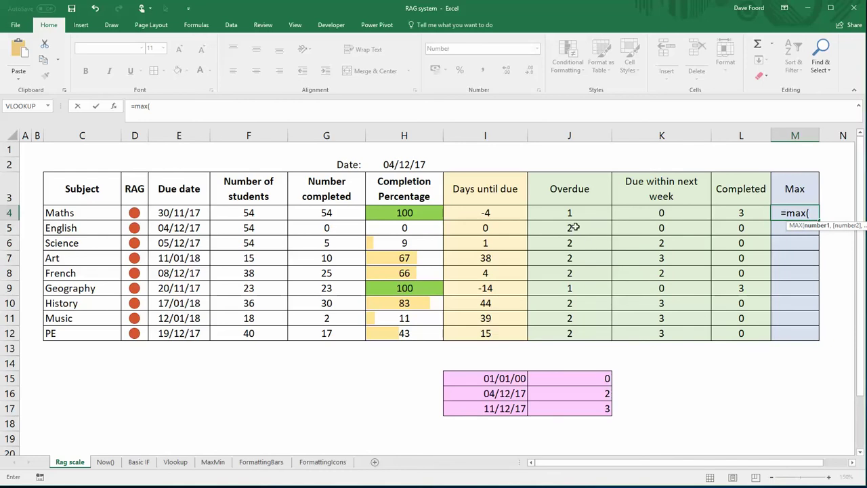
drag(566, 210, 726, 213)
key(Return)
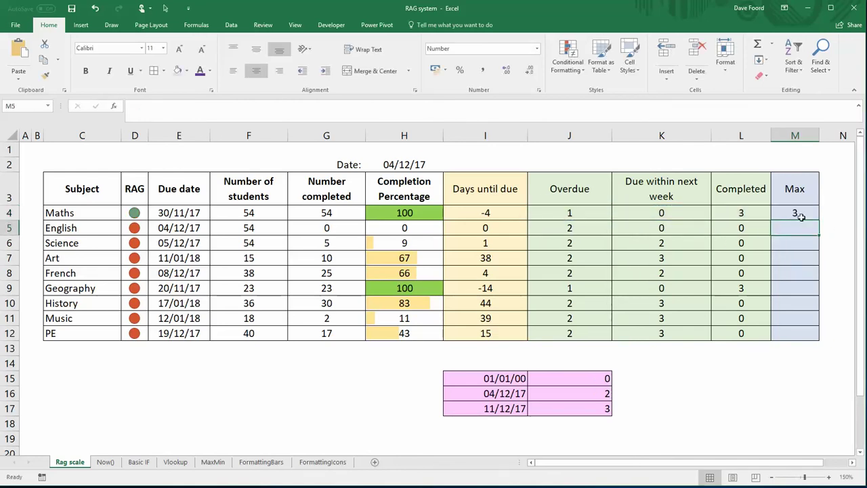
click(810, 212)
drag(818, 219, 821, 338)
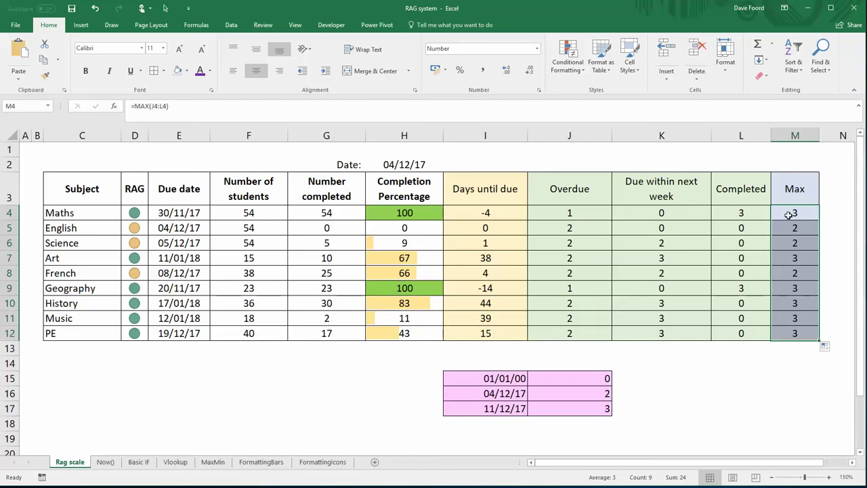
click(137, 212)
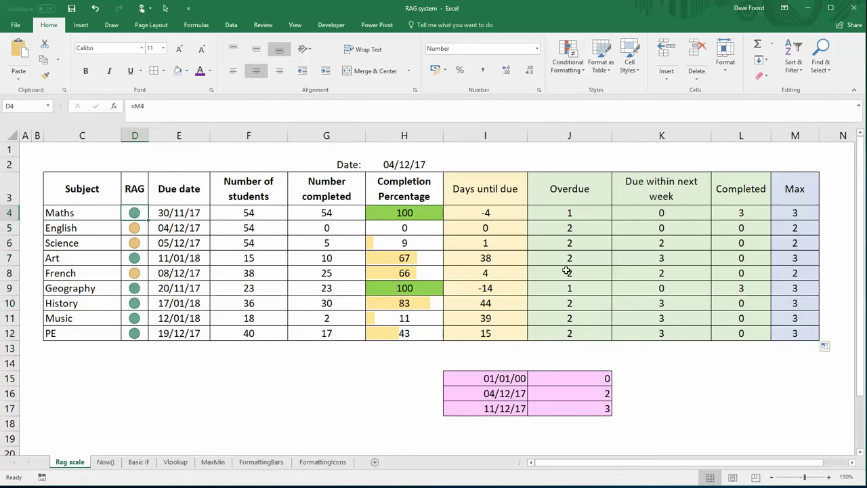
Set the English row's number completed to 54 and check that row's Completed, Max and RAG cells.
click(327, 230)
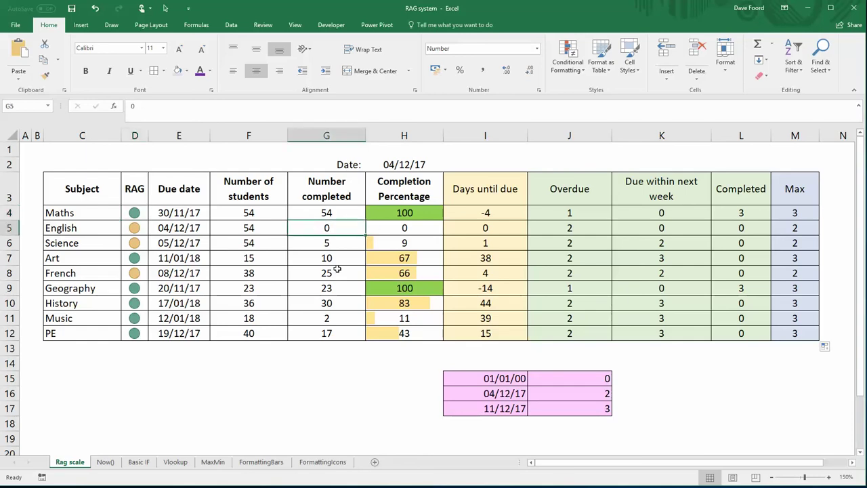
text(54)
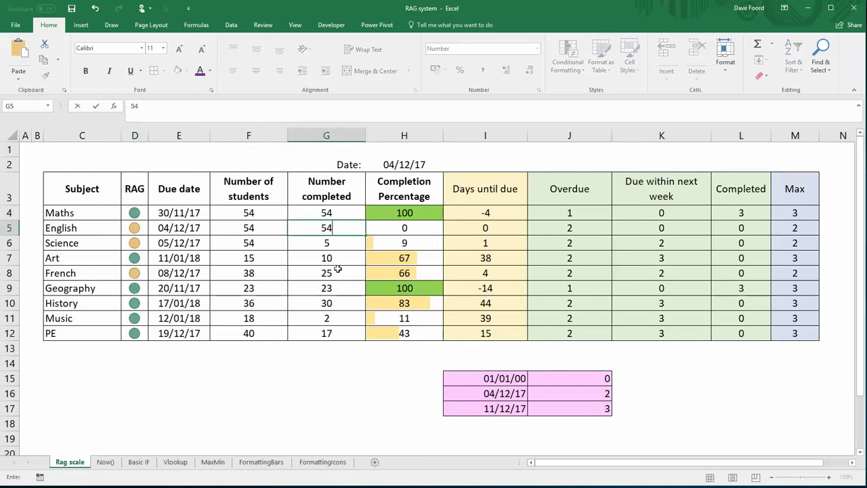
key(Return)
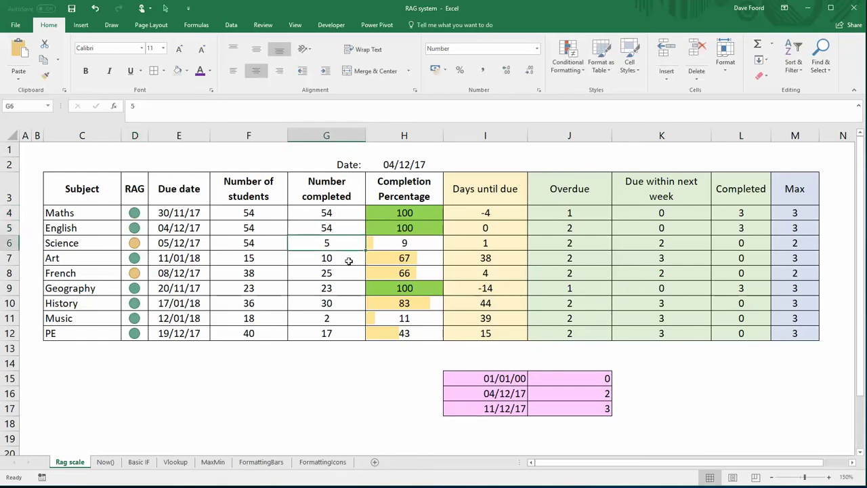
click(740, 228)
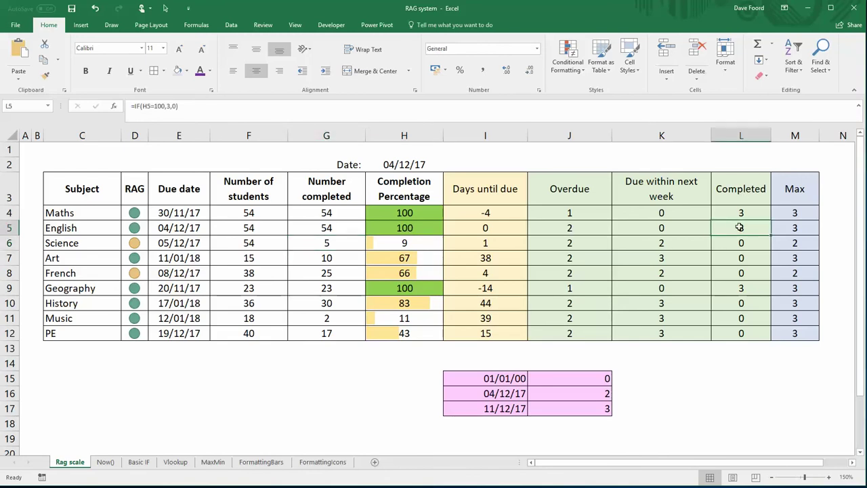
click(797, 228)
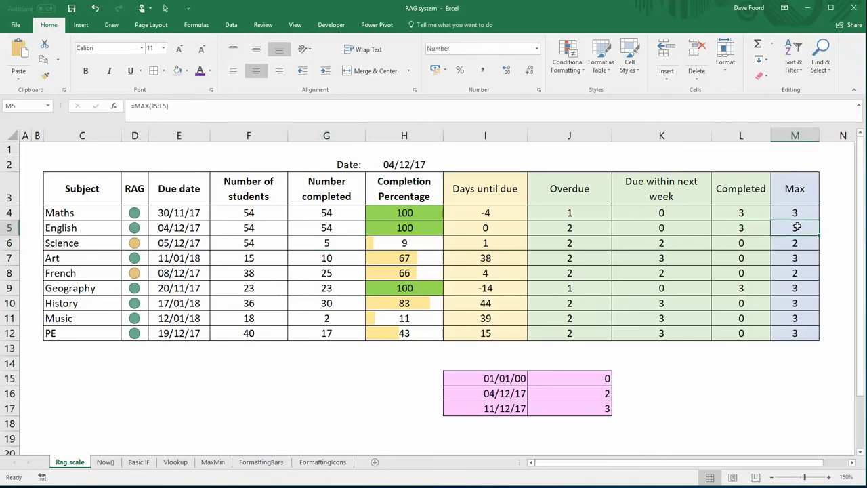
click(139, 231)
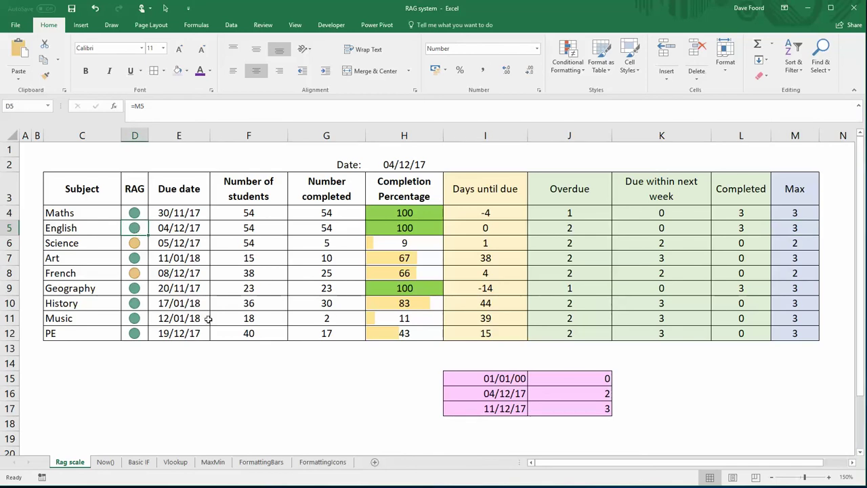
Change the Art due date to 06/12/17 and check that row's Due within next week and Max codes.
click(176, 258)
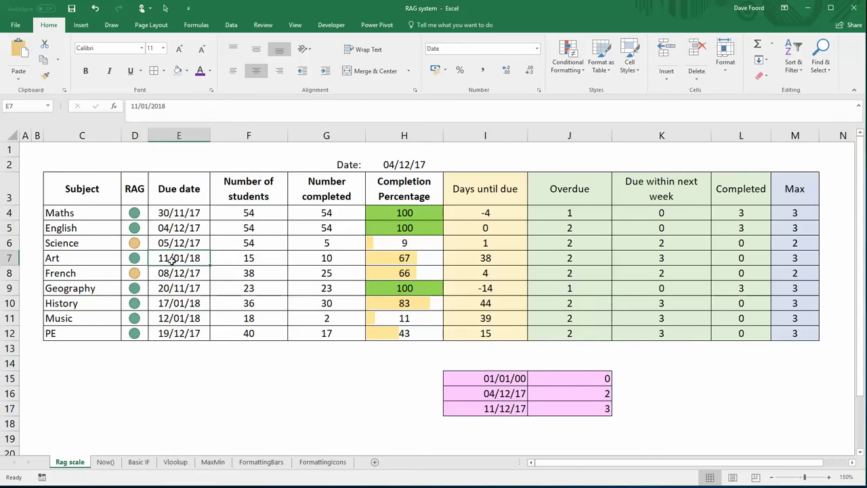
text(6/)
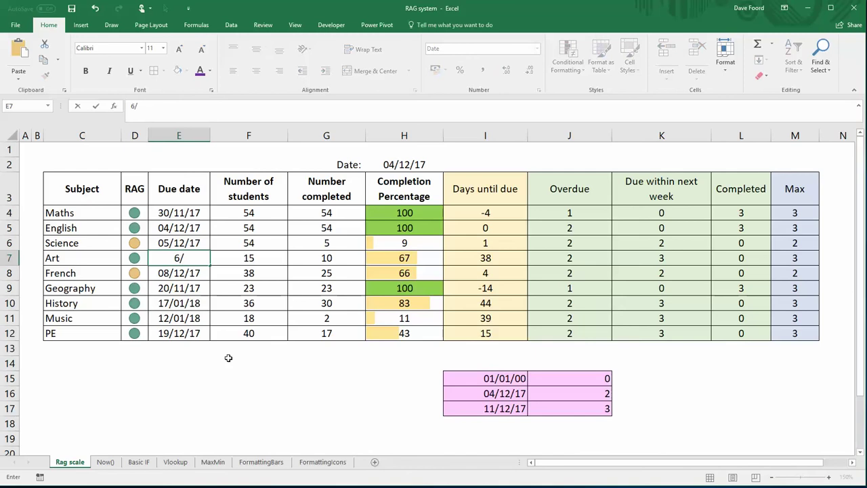
text(12/17)
key(Return)
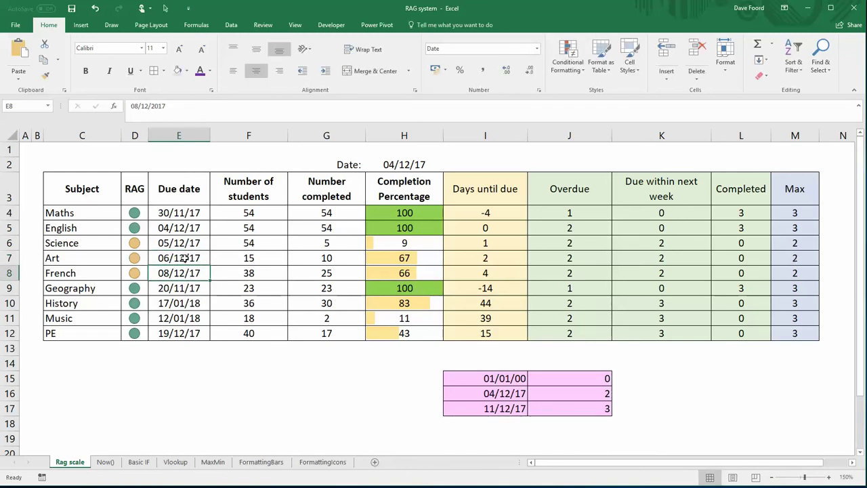
click(659, 260)
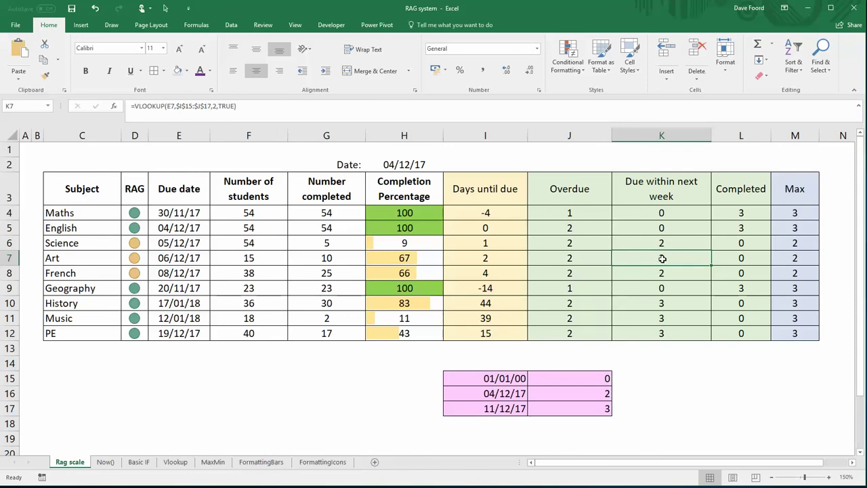
click(794, 257)
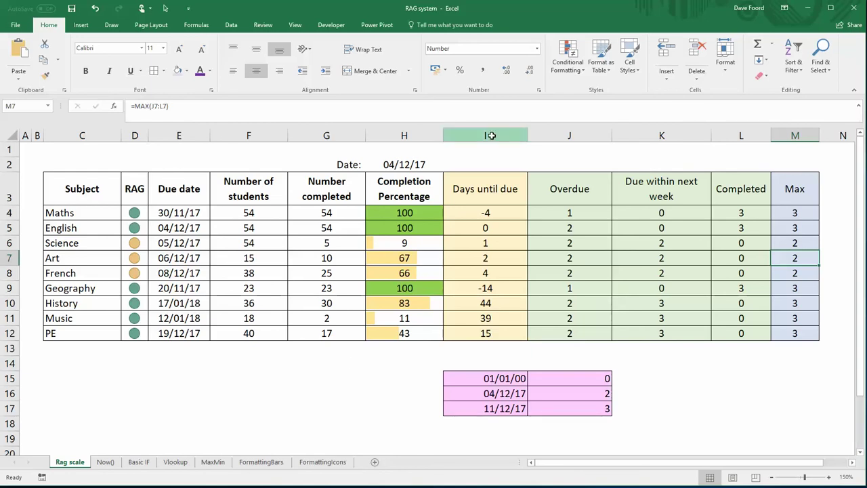
Hide the helper columns I to M, from Days until due through Max.
drag(491, 136, 792, 135)
right_click(794, 135)
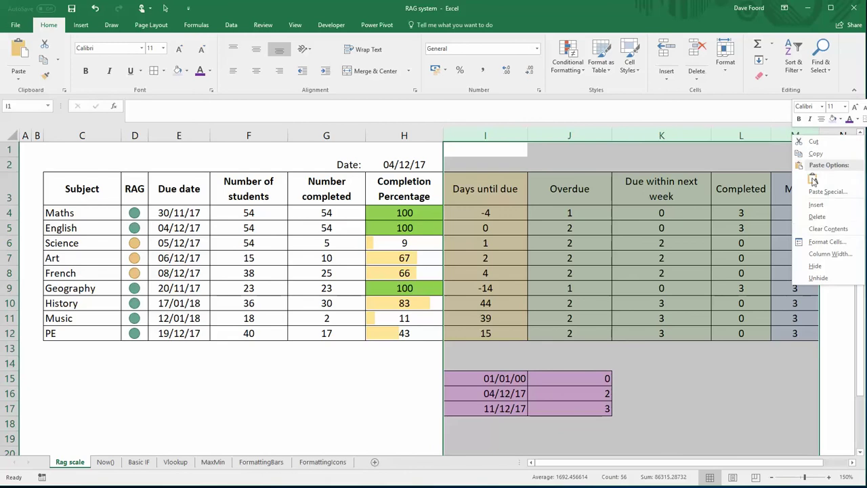
click(819, 266)
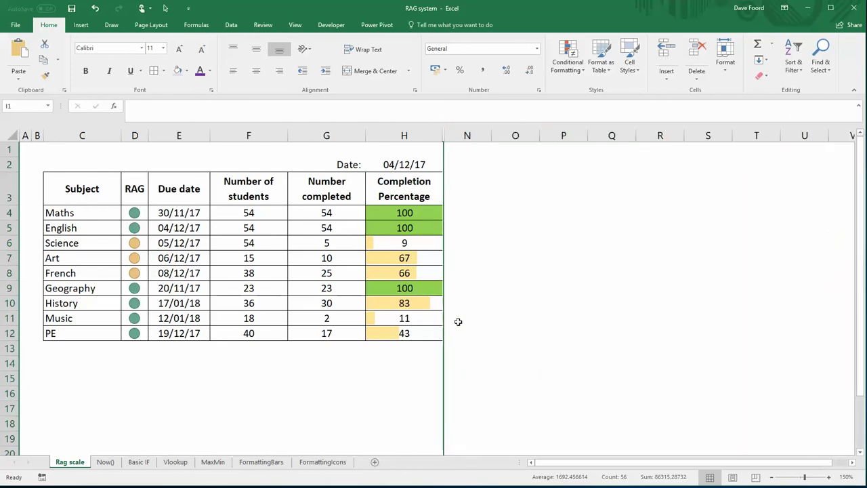
click(167, 379)
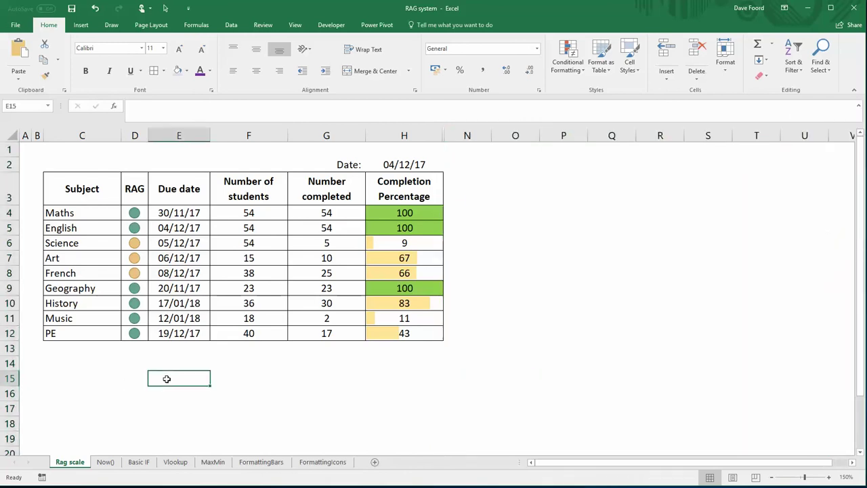